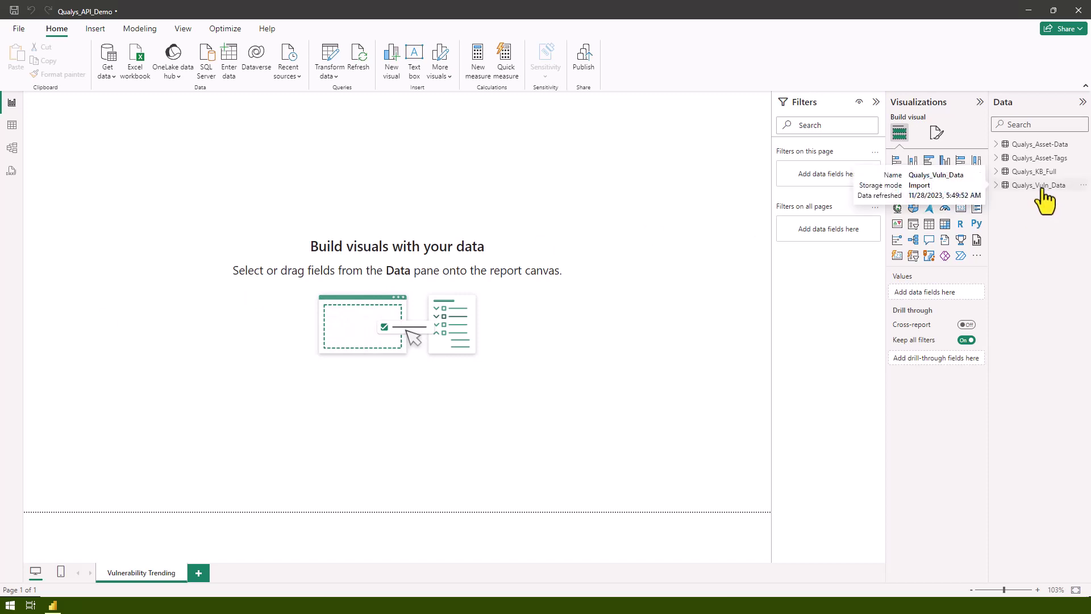
- Open Qualys_Vuln_Data in Power Query Editor and select the FIRST_FOUND_DATETIME and LAST_FOUND_DATETIME columns
click(12, 126)
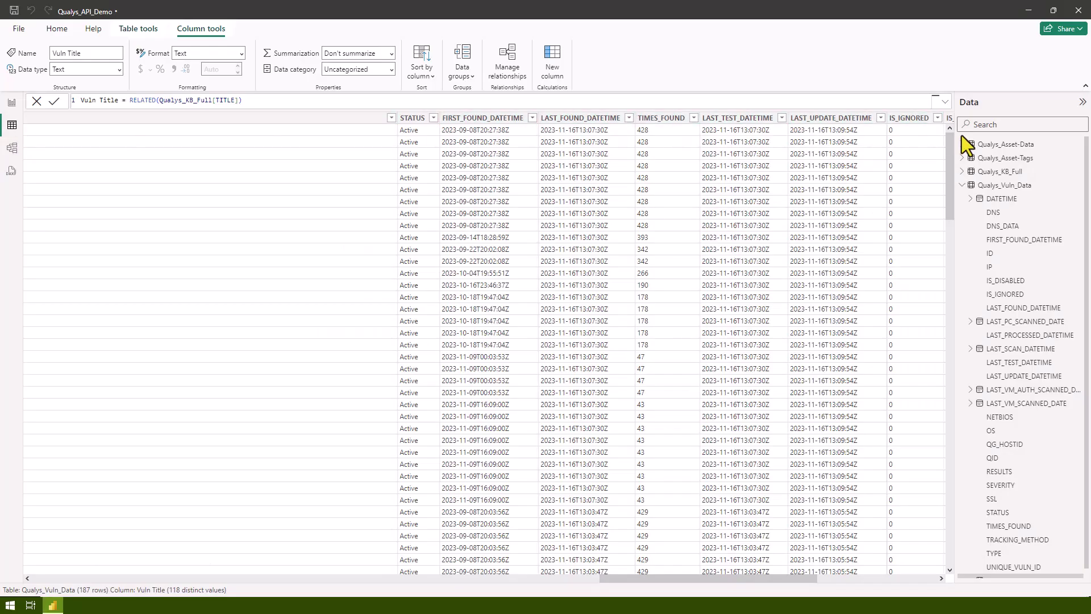
click(997, 188)
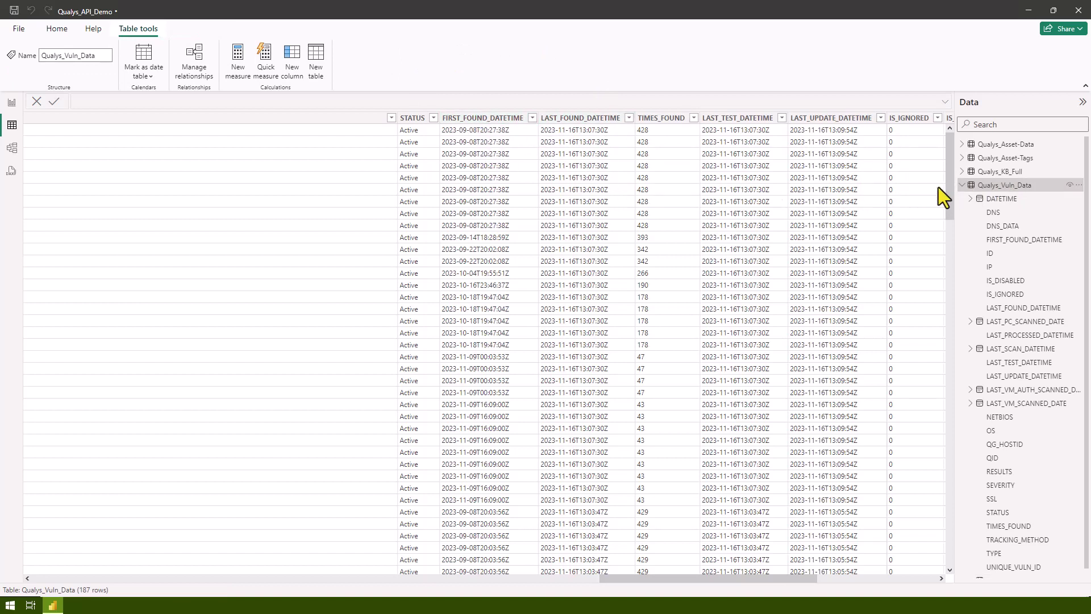
click(1078, 185)
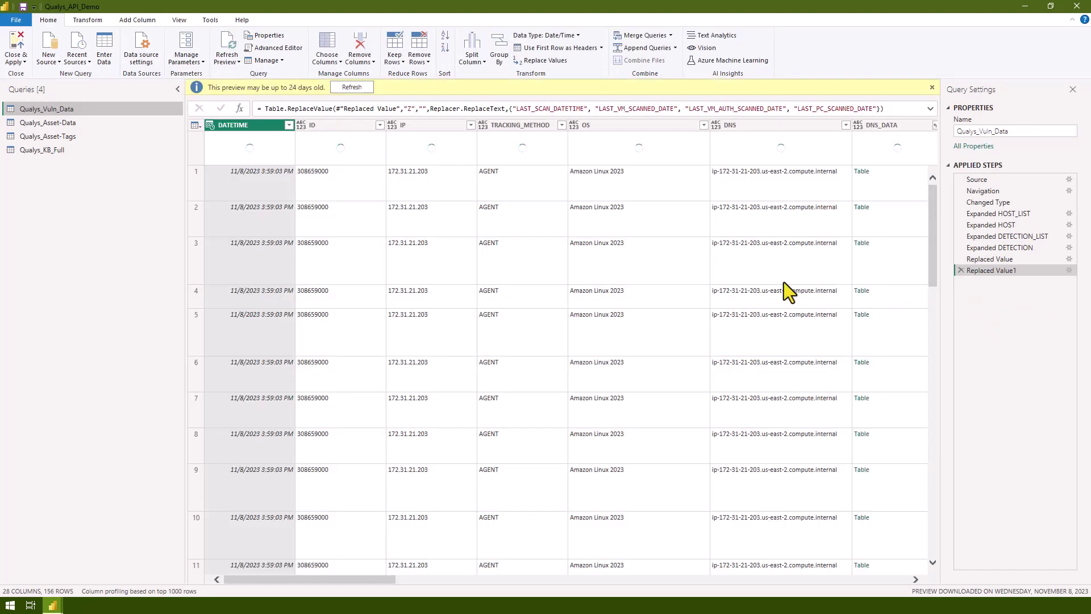
drag(326, 585, 751, 589)
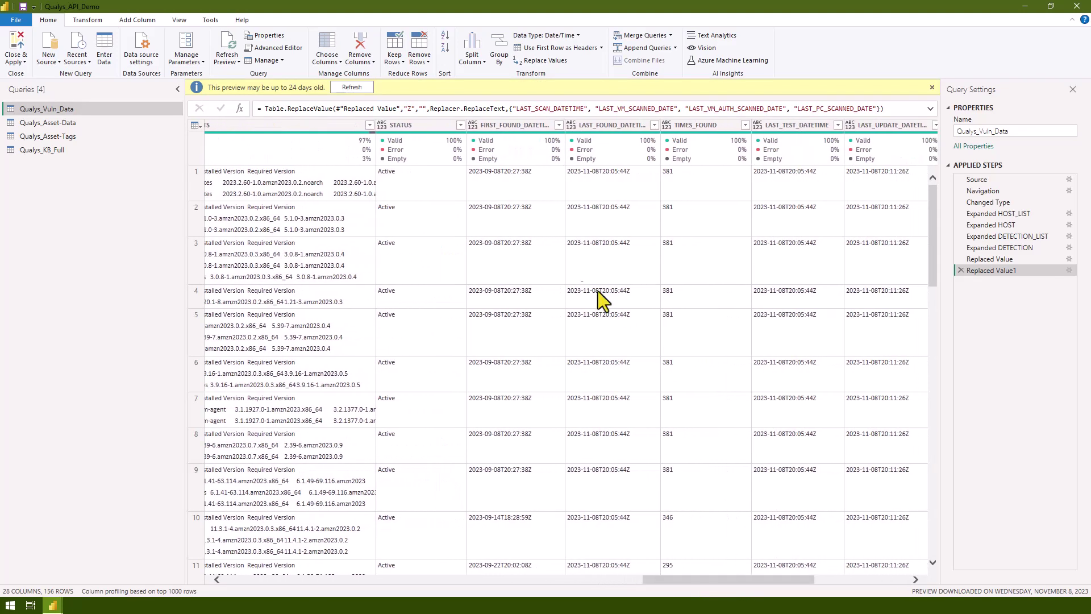
click(518, 124)
ctrl+click(591, 124)
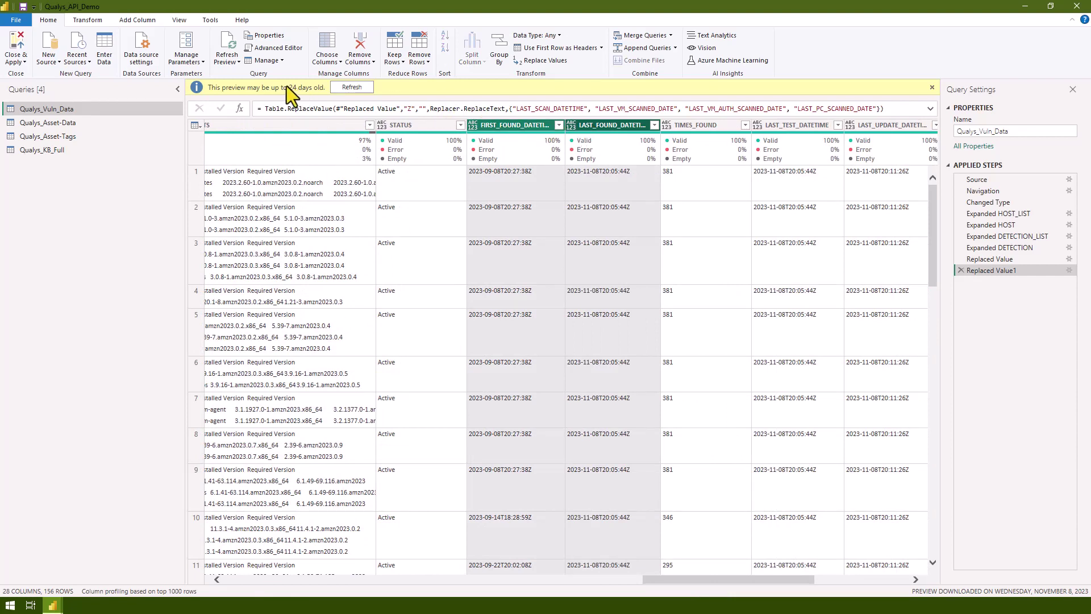
- In both found-date columns, replace T with a space and remove Z
click(88, 20)
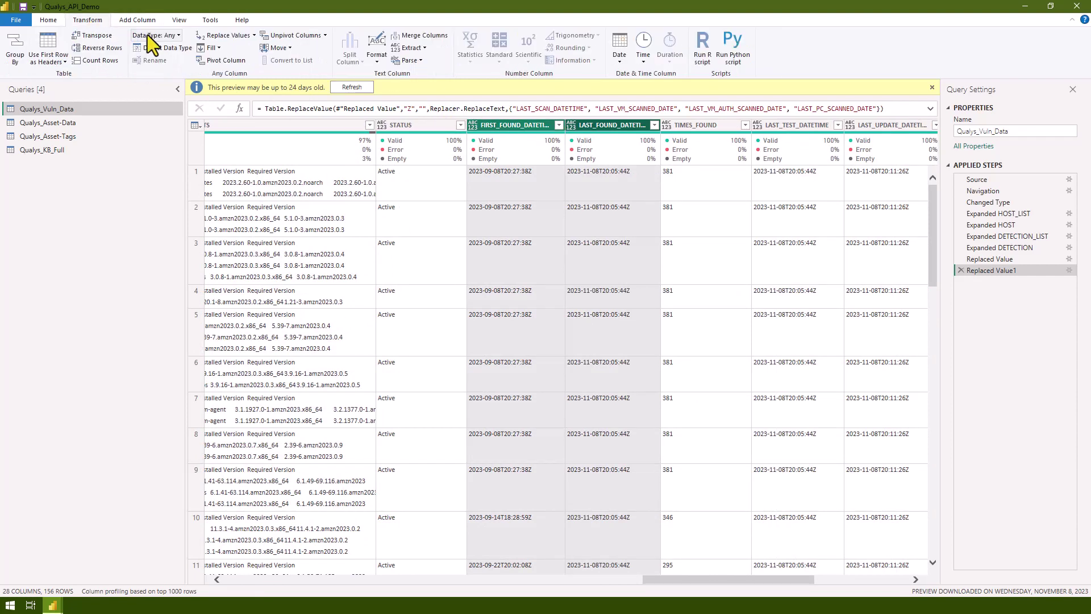
click(226, 37)
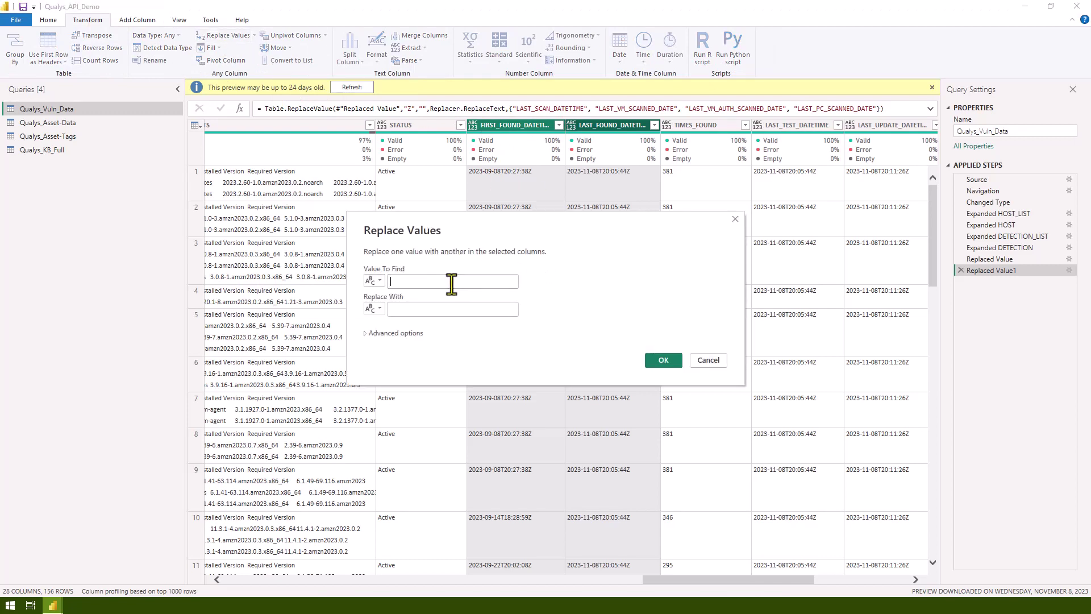
text(T)
click(440, 309)
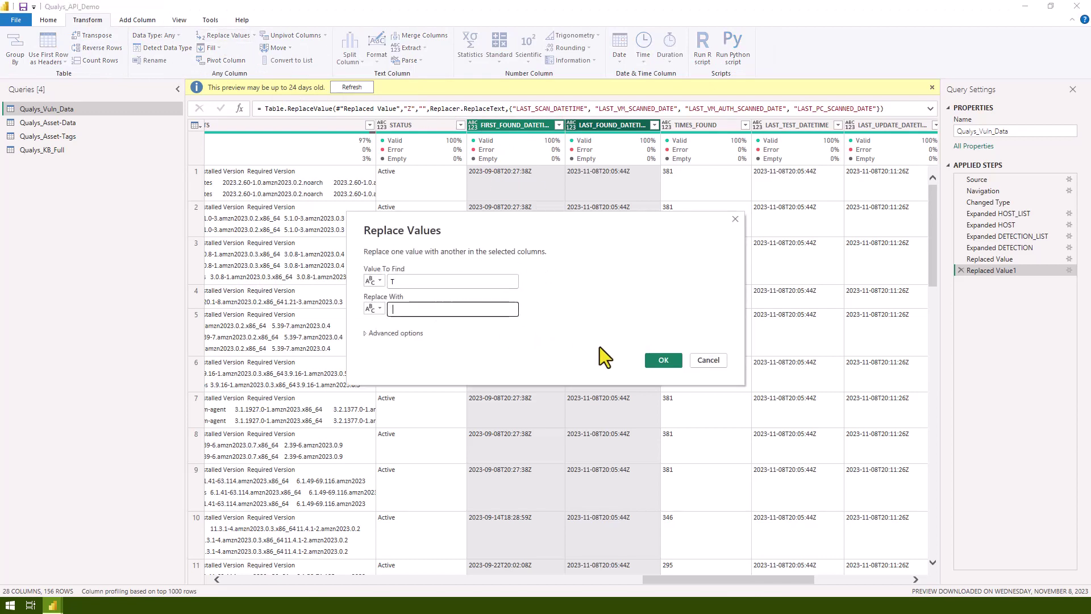
click(664, 361)
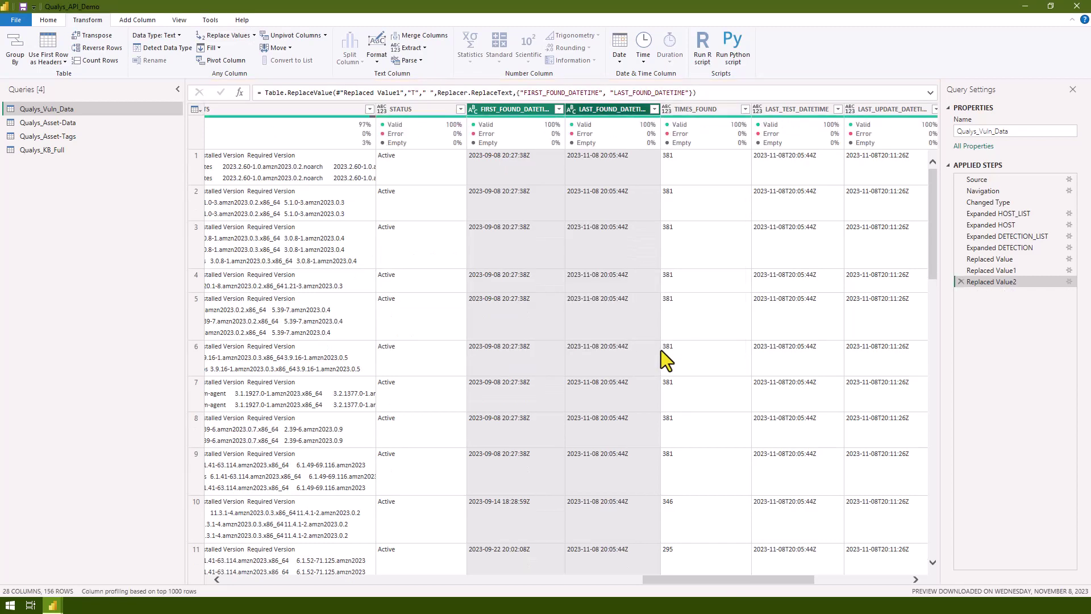
click(223, 35)
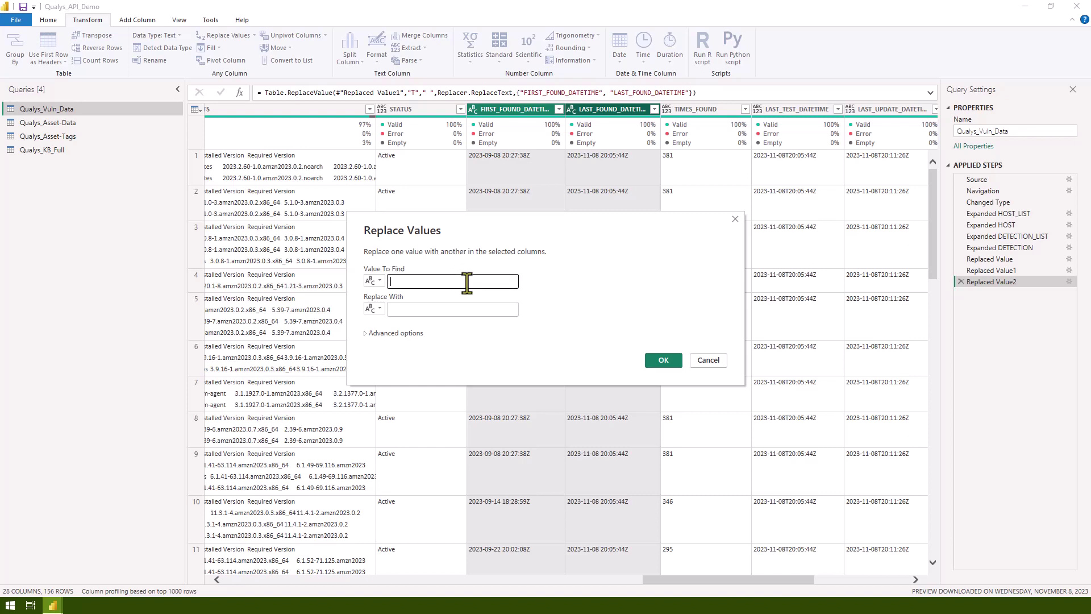
text(Z)
click(664, 360)
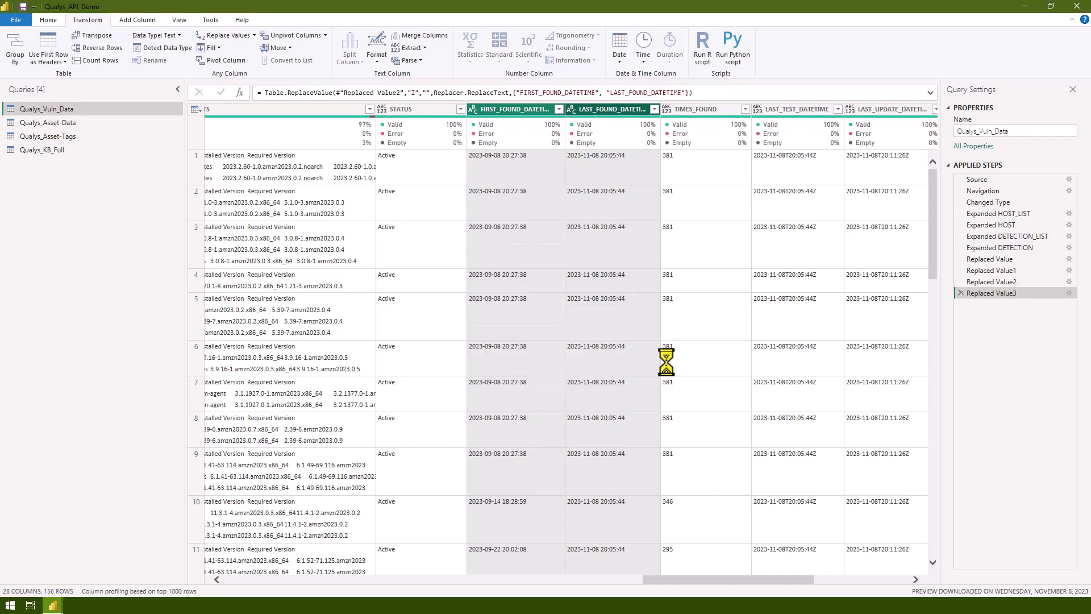
- Trim both found-date columns to their first 10 characters
click(408, 47)
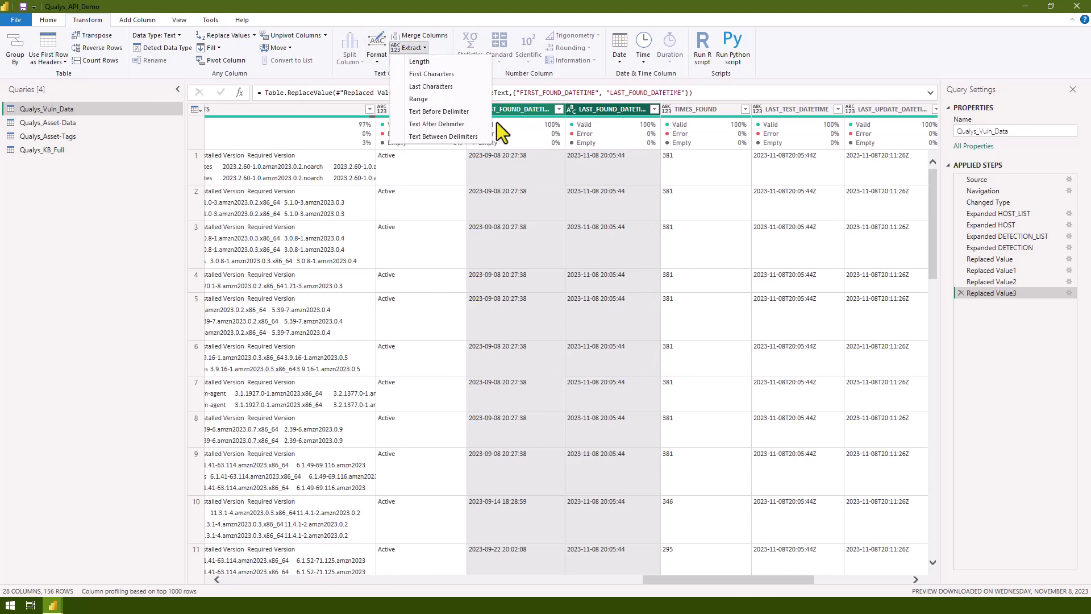
click(445, 75)
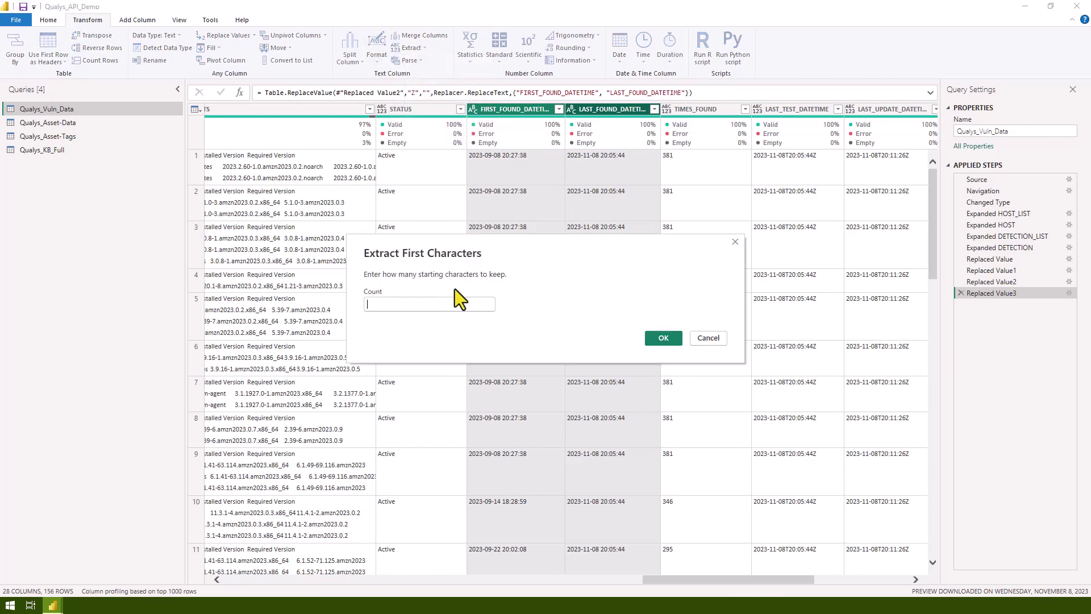
text(10)
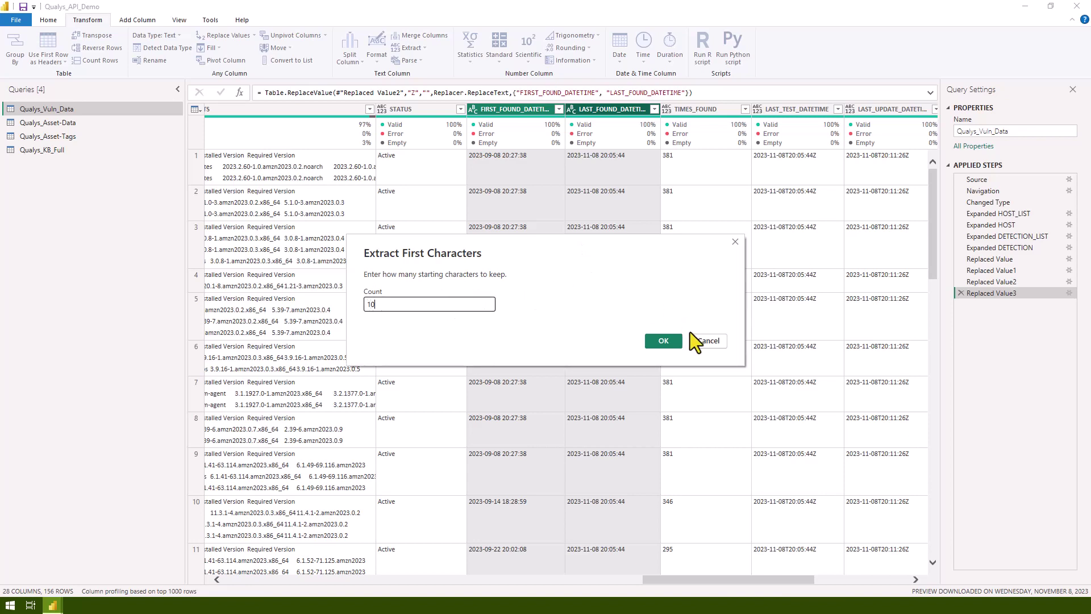
click(665, 341)
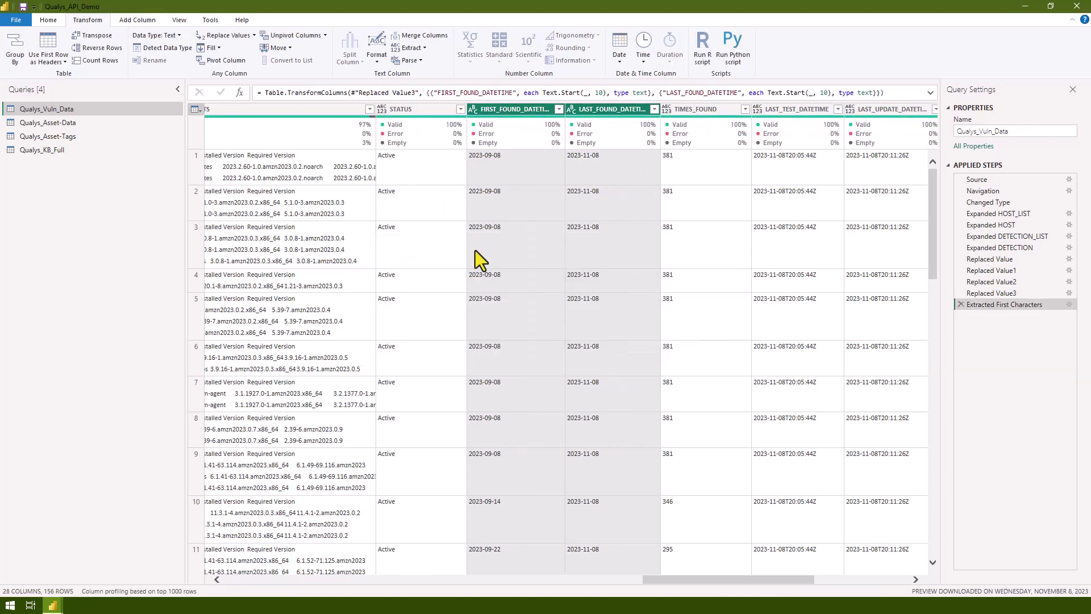
click(49, 20)
- Apply the query changes and make FIRST_FOUND_DATETIME a Date column formatted mm/dd/yyyy
click(16, 43)
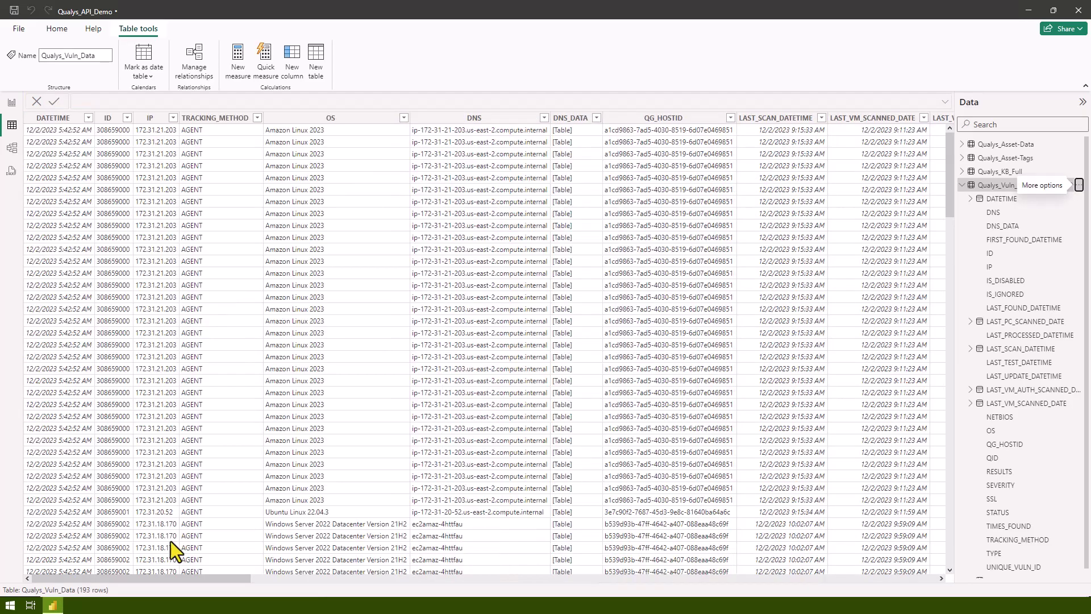
drag(155, 577, 739, 577)
scroll(669, 370, left, 3)
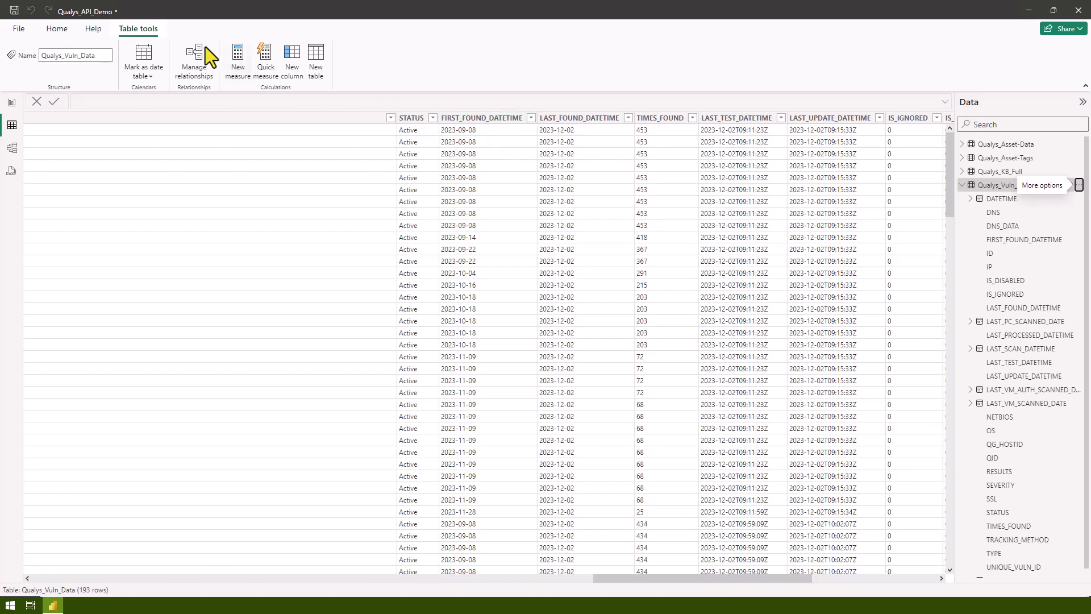
click(57, 29)
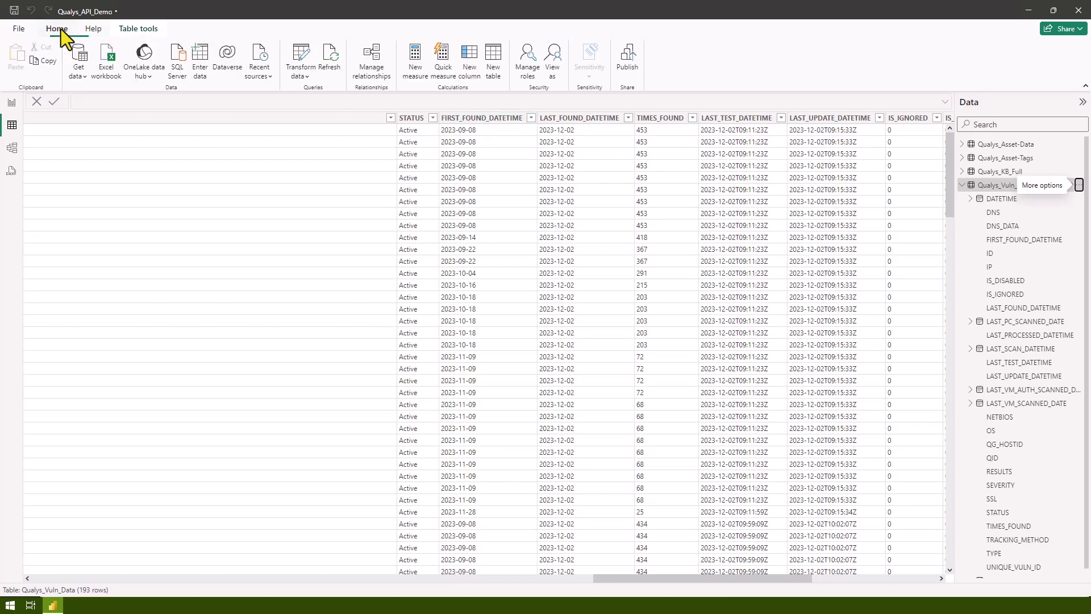
click(484, 118)
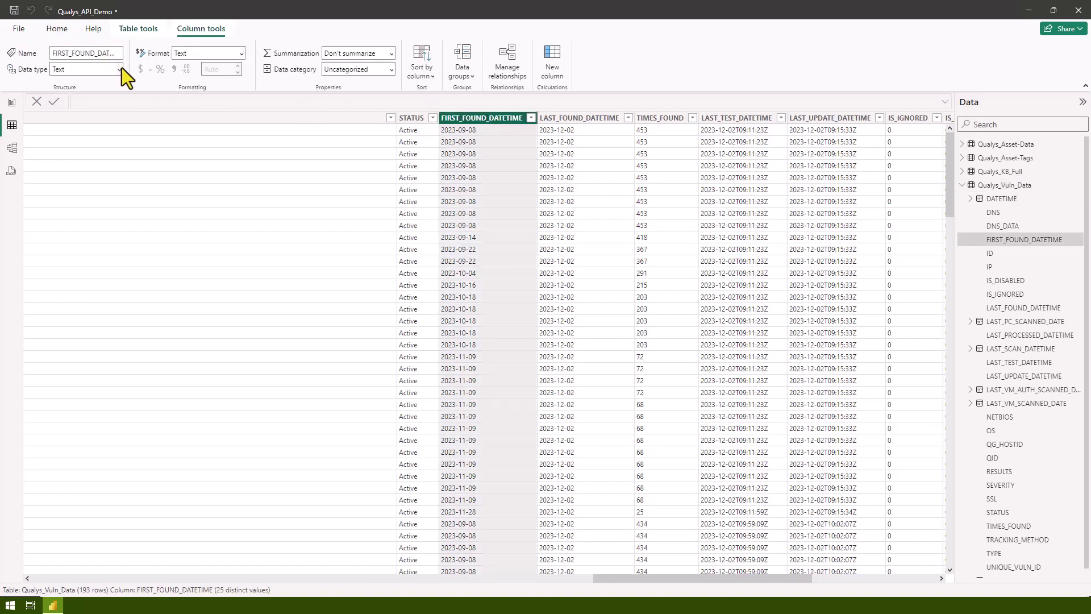
click(119, 68)
click(92, 149)
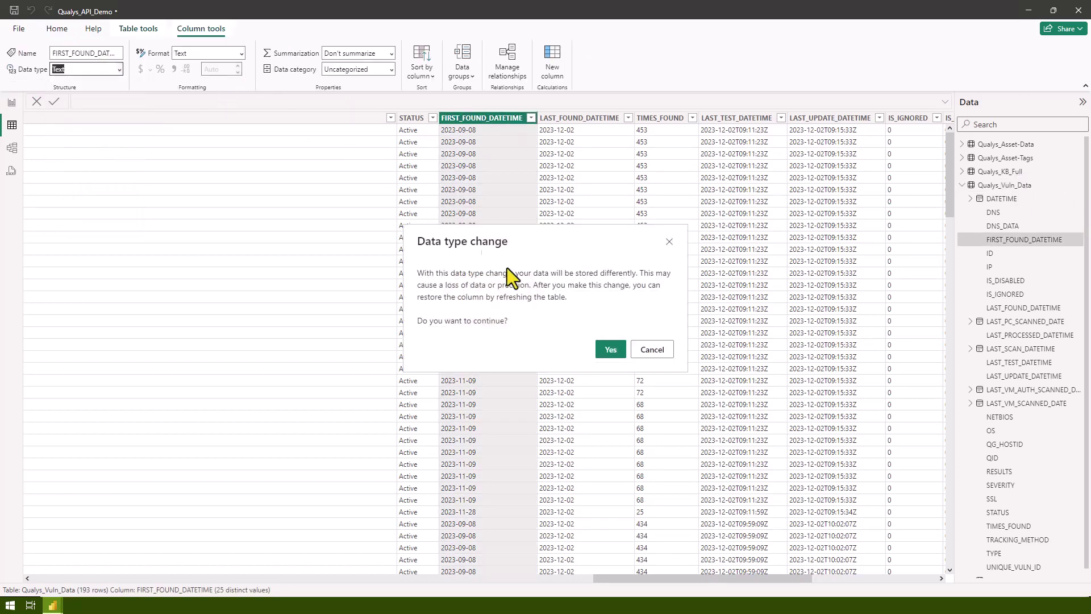
click(609, 350)
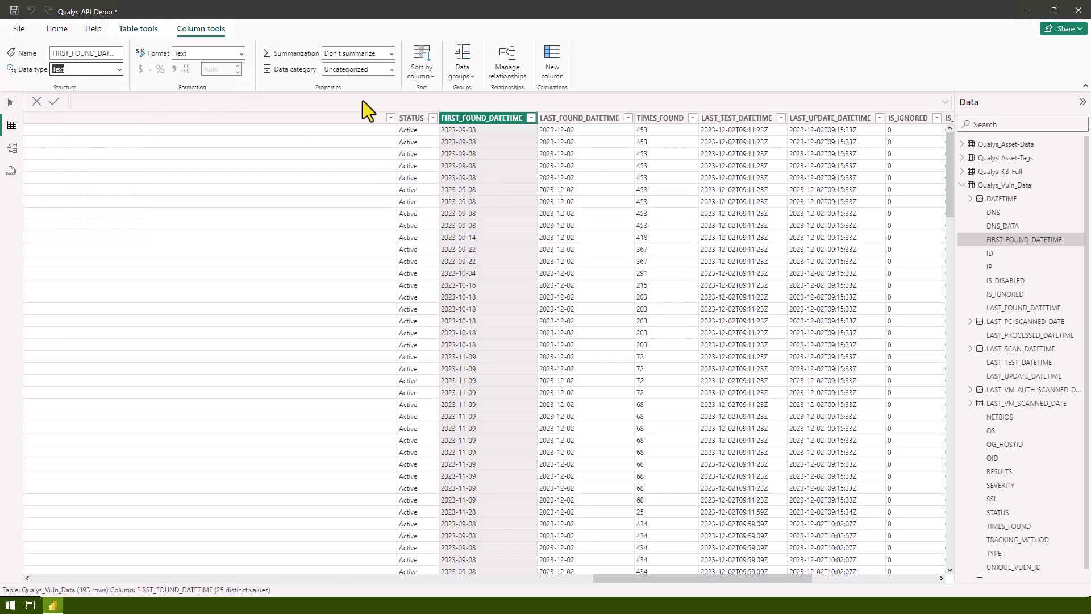
click(243, 53)
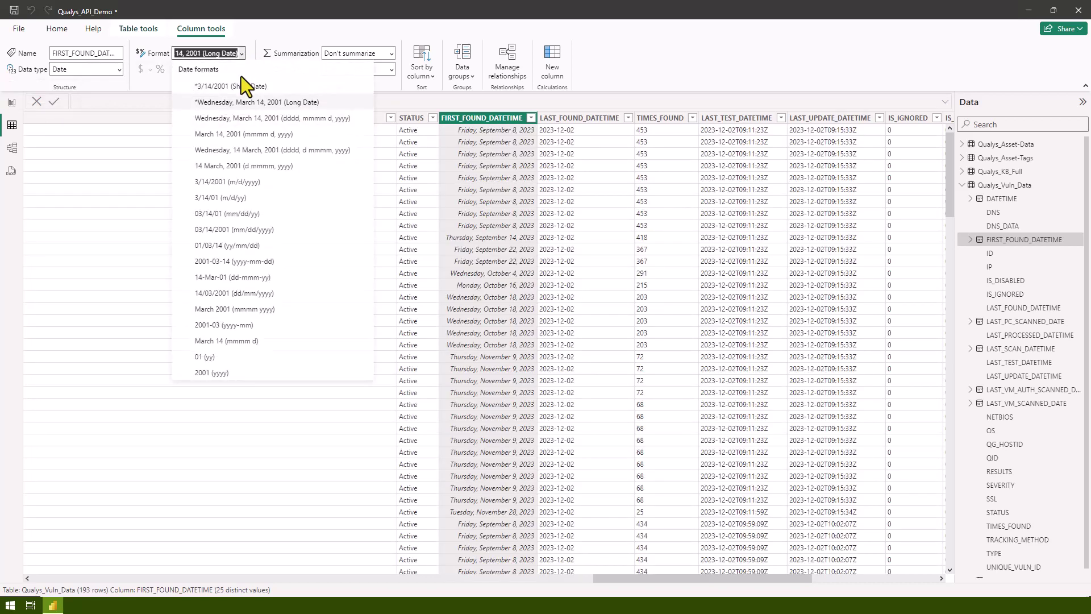
click(283, 232)
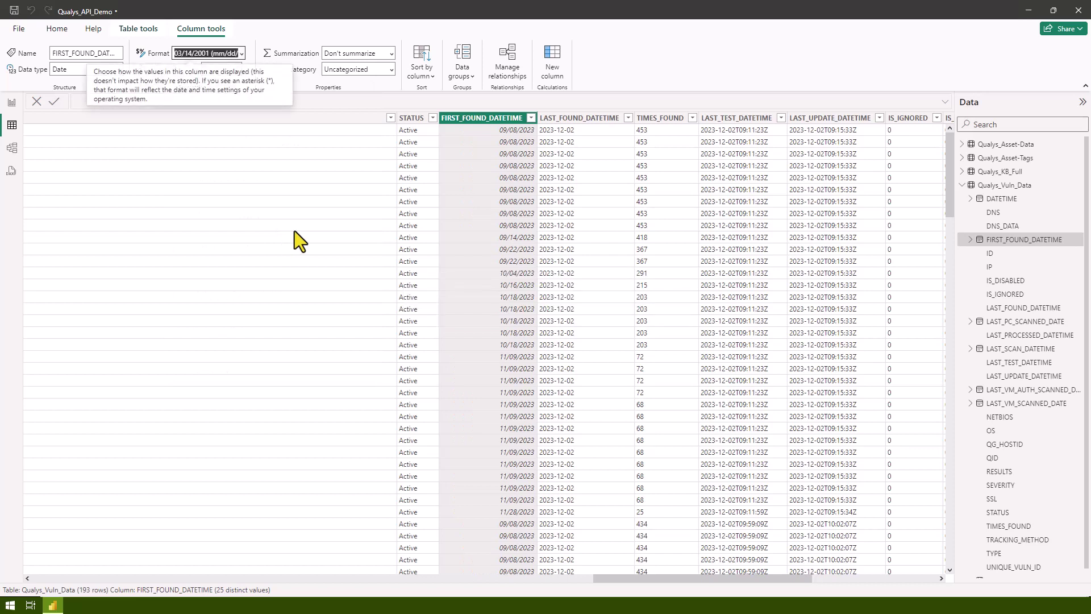
- Make LAST_FOUND_DATETIME a Date column formatted mm/dd/yyyy (03/14/2001)
click(591, 119)
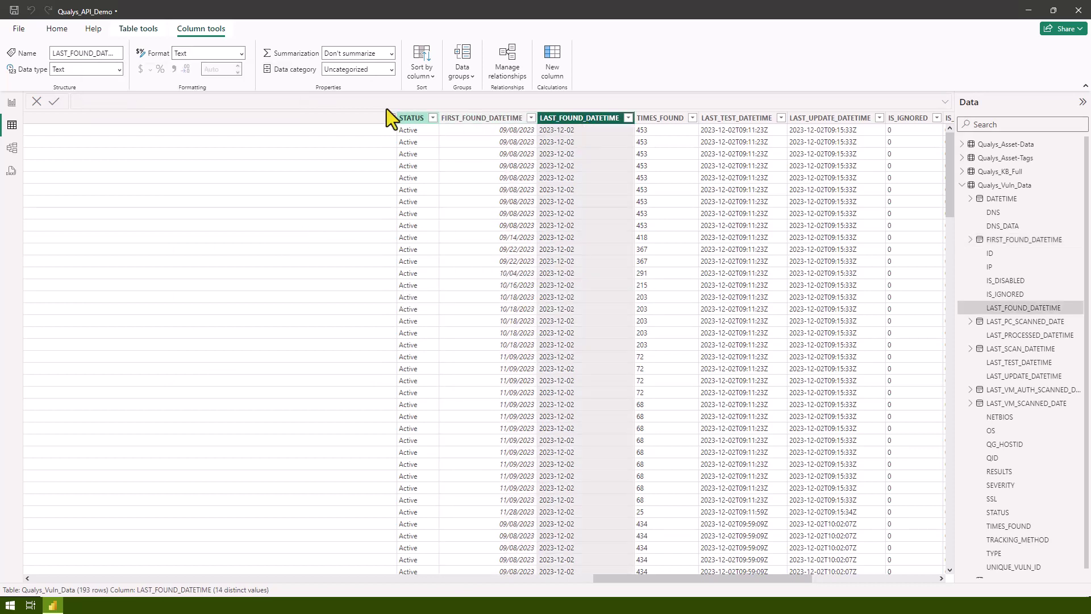
click(119, 70)
click(97, 160)
click(610, 349)
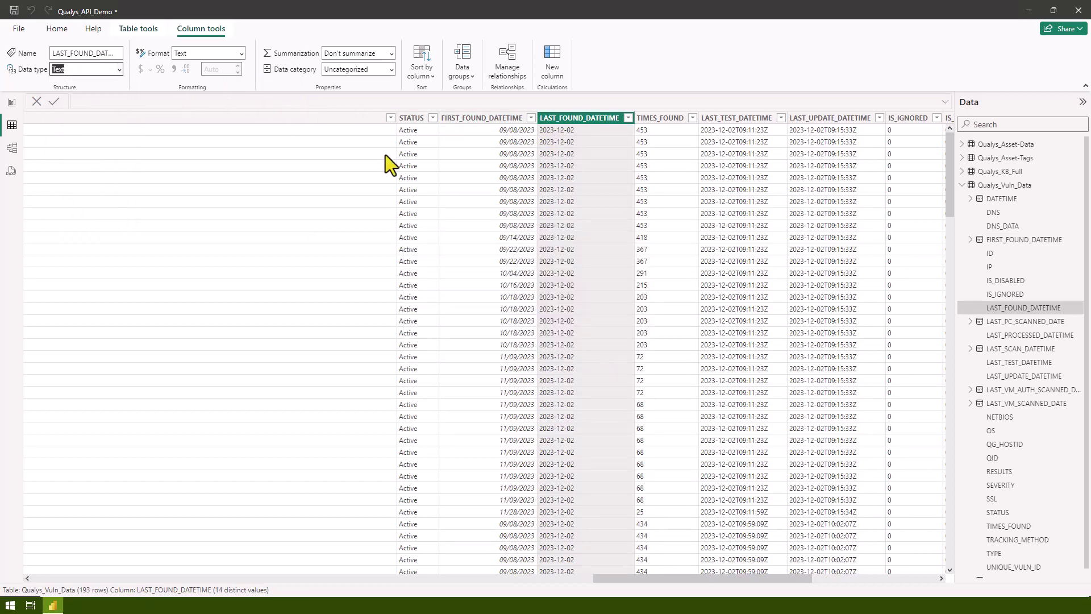
click(241, 52)
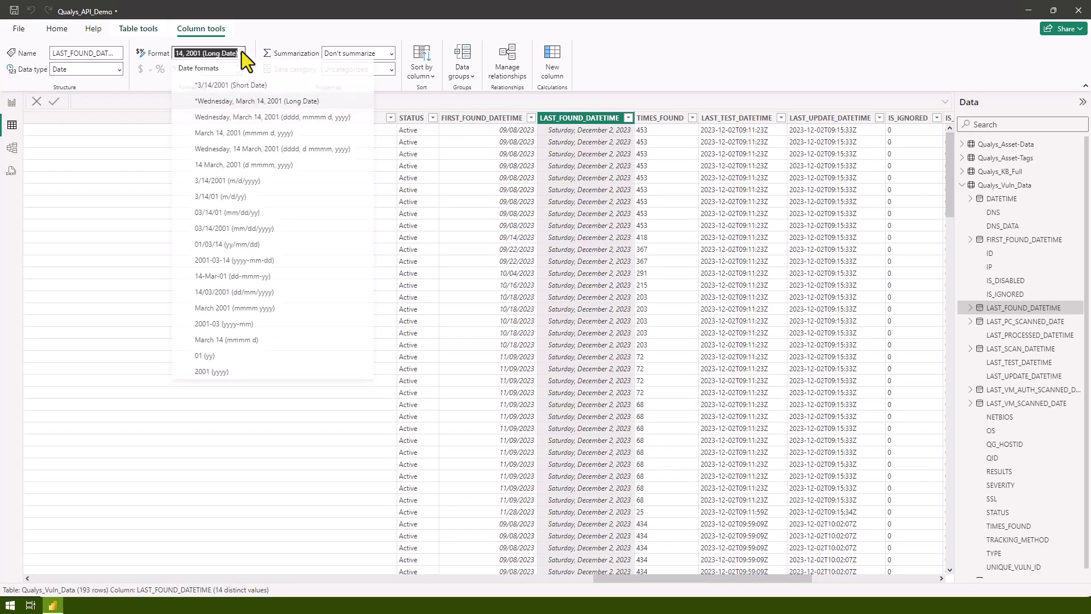
click(270, 230)
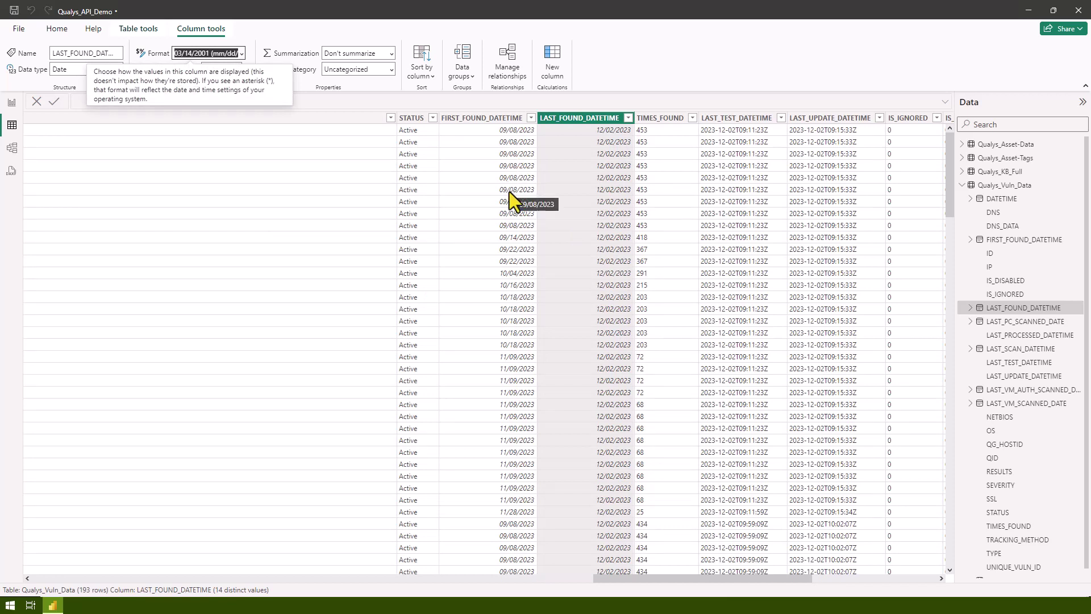
- Begin a FIXED_DATE calculated column: IF(Qualys_Vuln_Data[STATUS] = "Fixed", ..
click(557, 54)
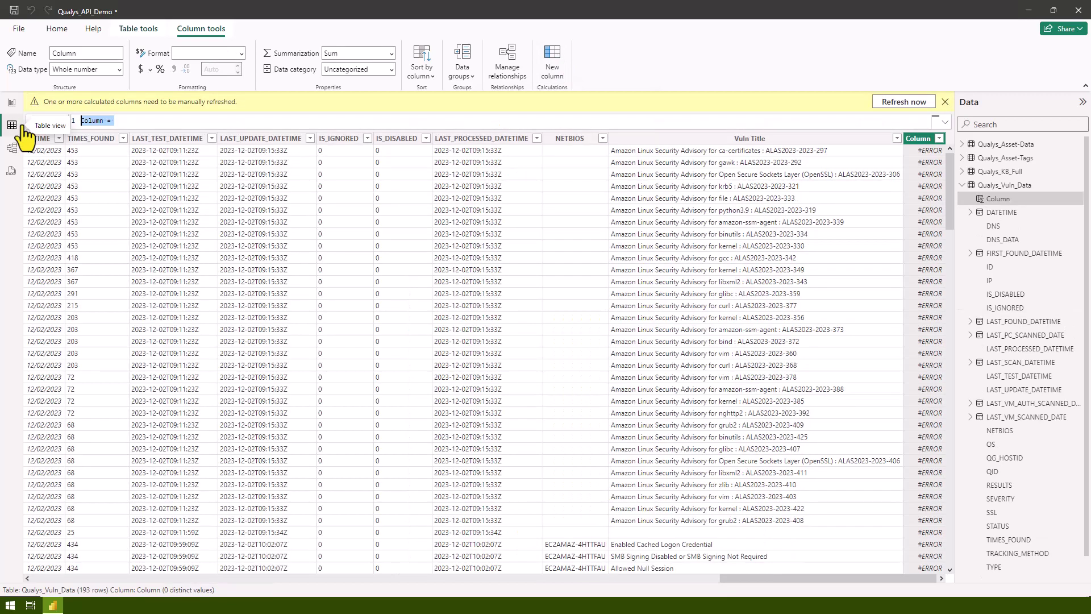
text(FIXED_DATE =)
key(shift+Return)
text(IF)
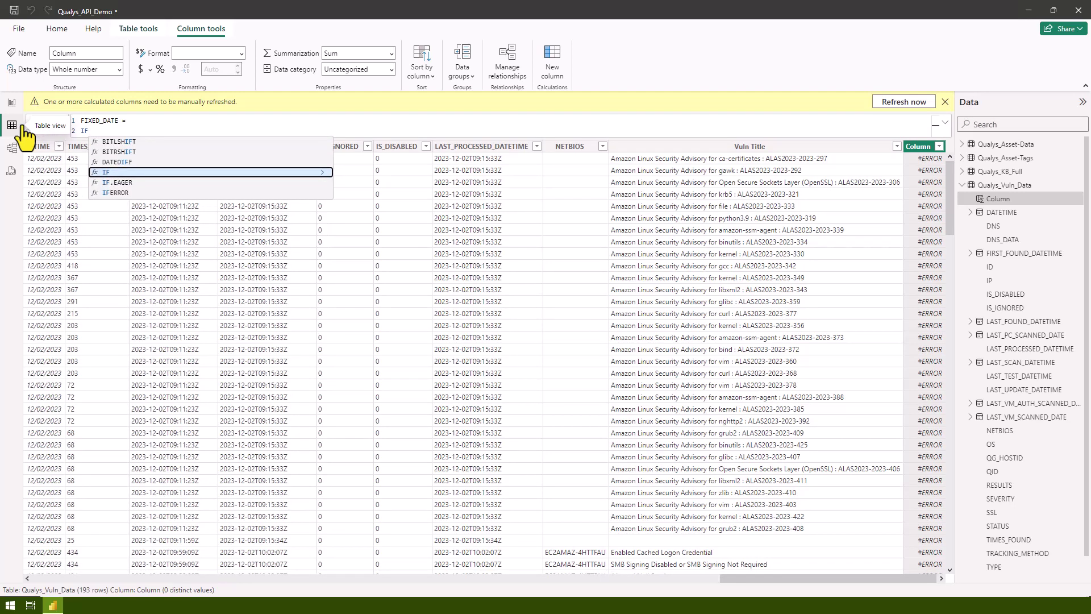
text(()
key(shift+Return)
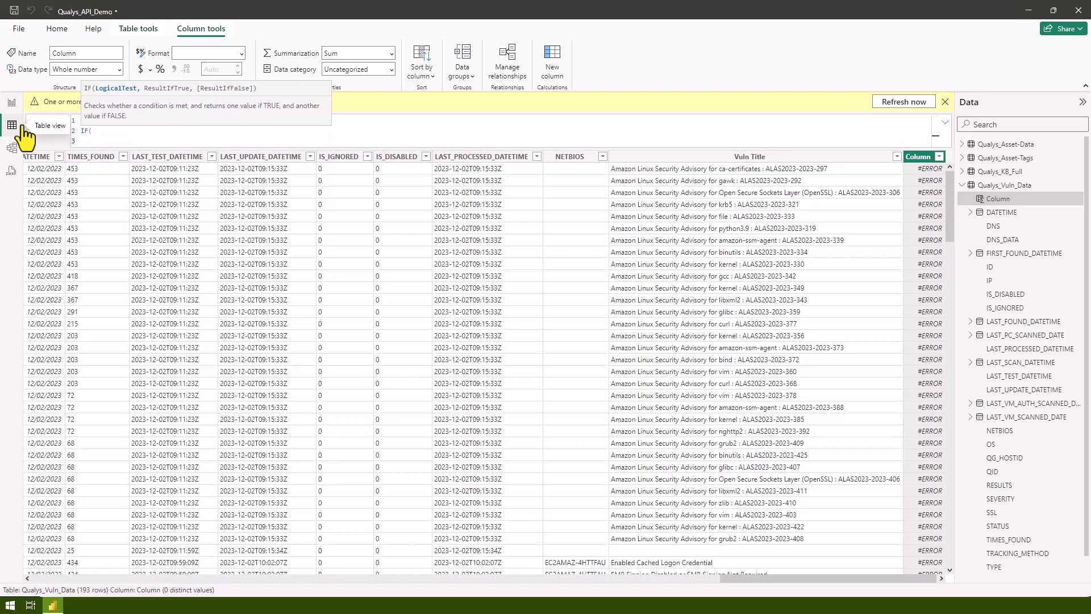
text(Qualy)
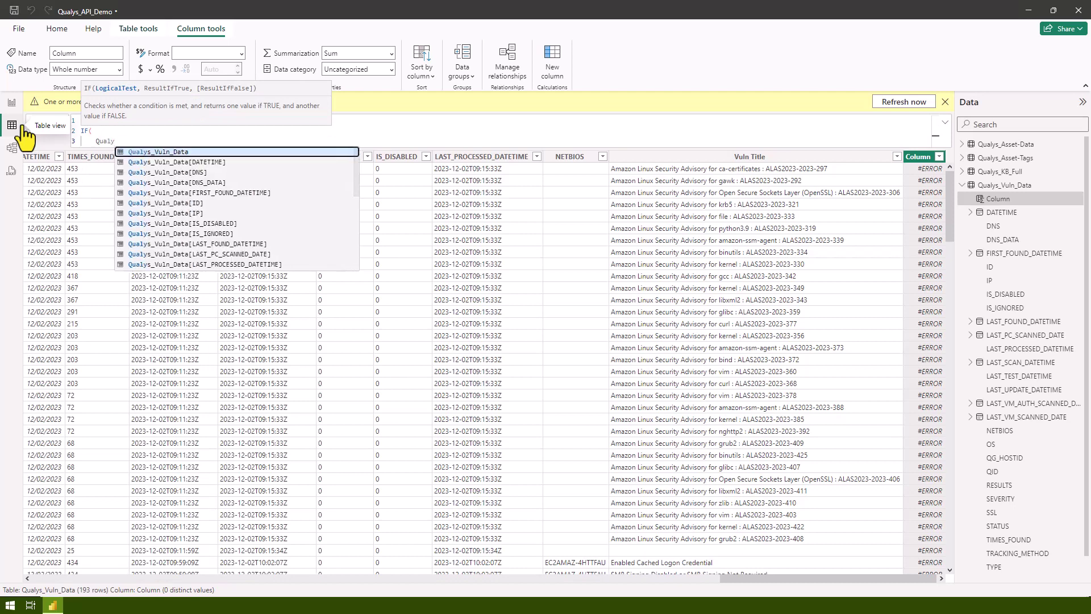
key(BackSpace)
key(Tab)
text([ST)
key(Tab)
text(= "Fixe)
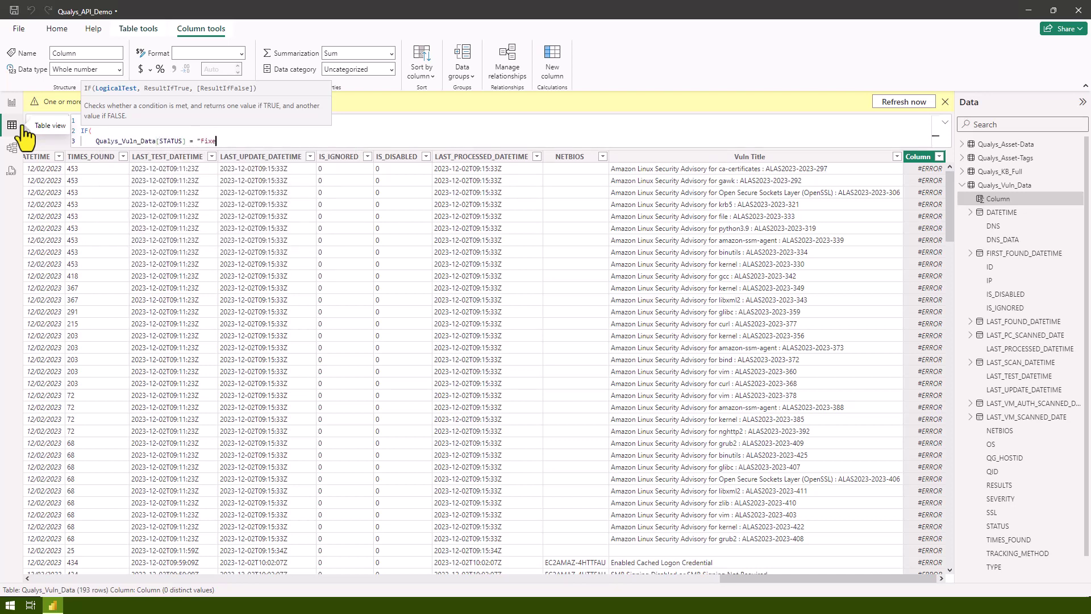
text(d",)
key(Return)
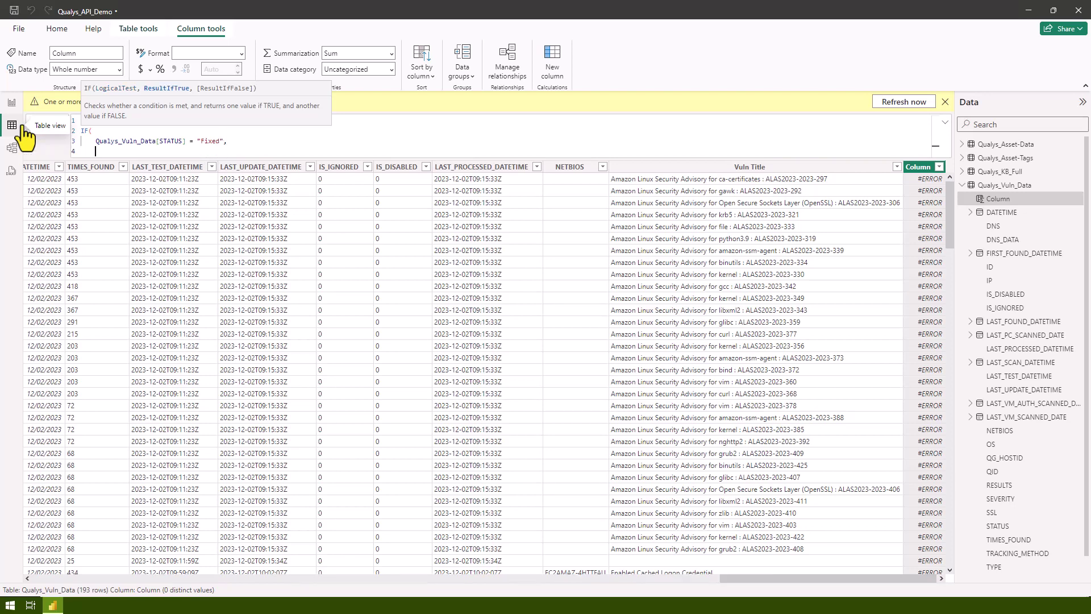
- Complete FIXED_DATE to return LAST_FOUND_DATETIME, else BLANK(), and untick (Blank) in its filter
text(LAS)
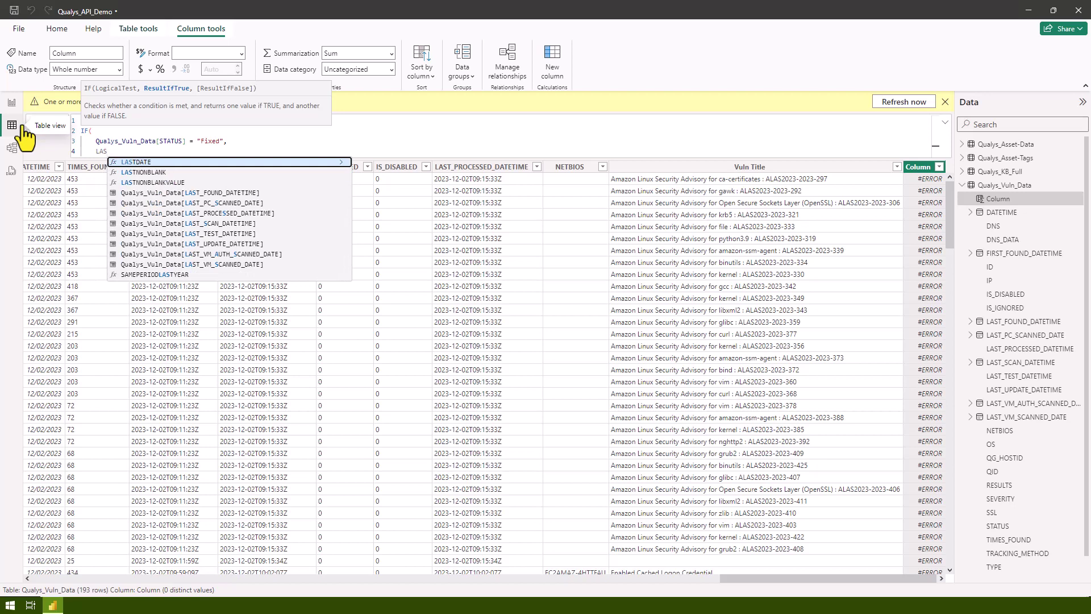
text(t)
key(Down)
key(Down)
key(Down)
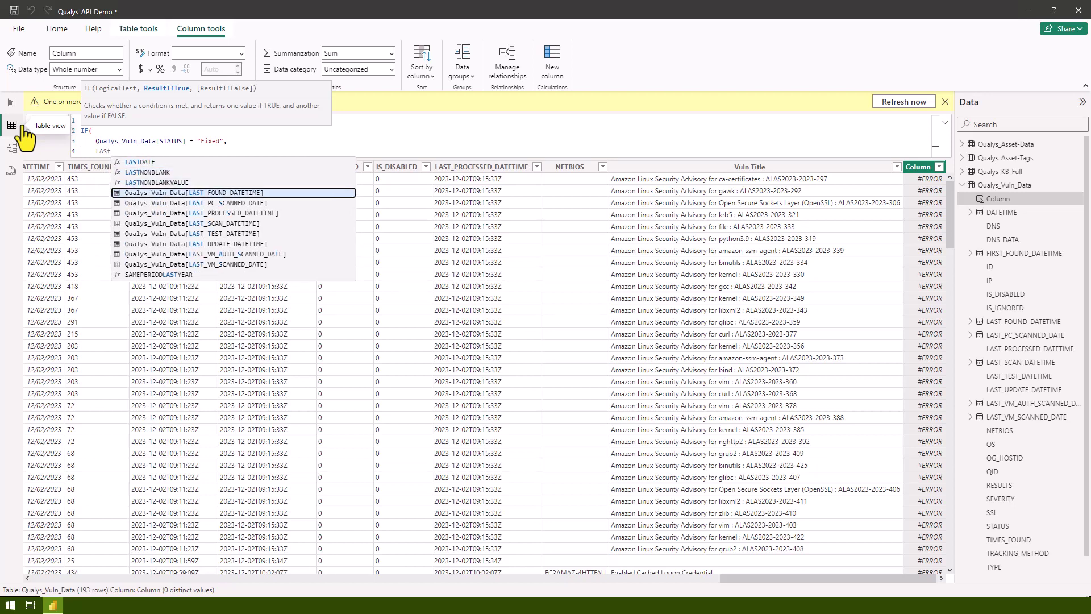
key(Tab)
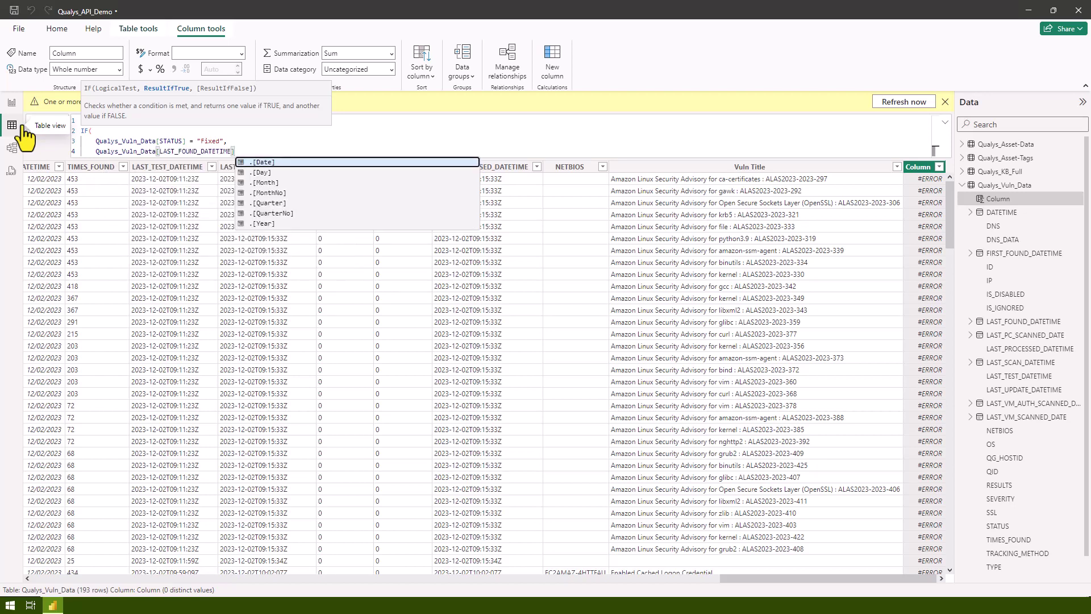
text(,)
key(shift+Return)
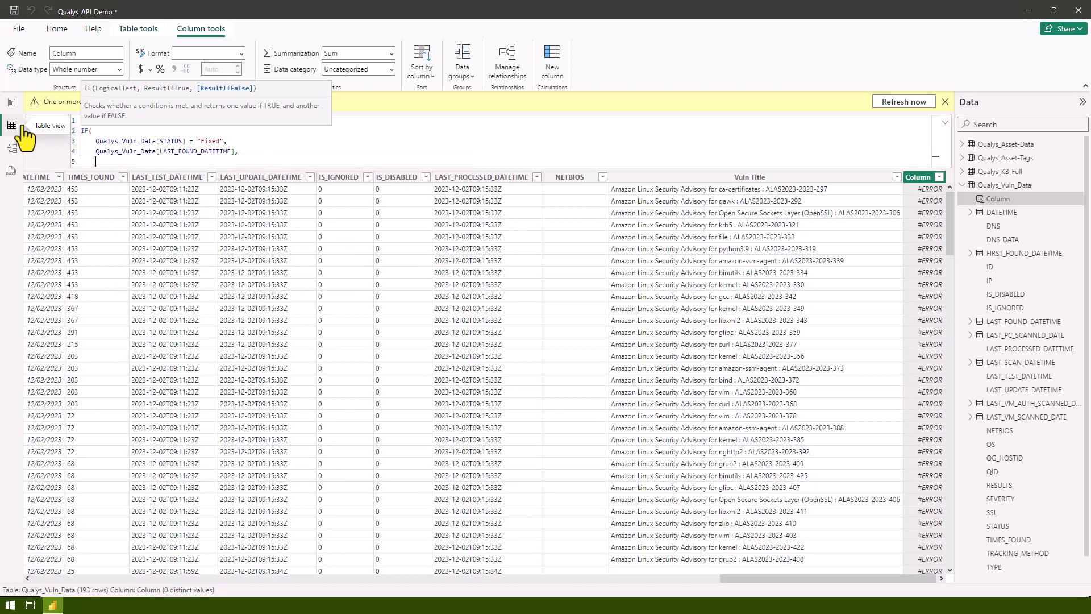
text(BLANK())
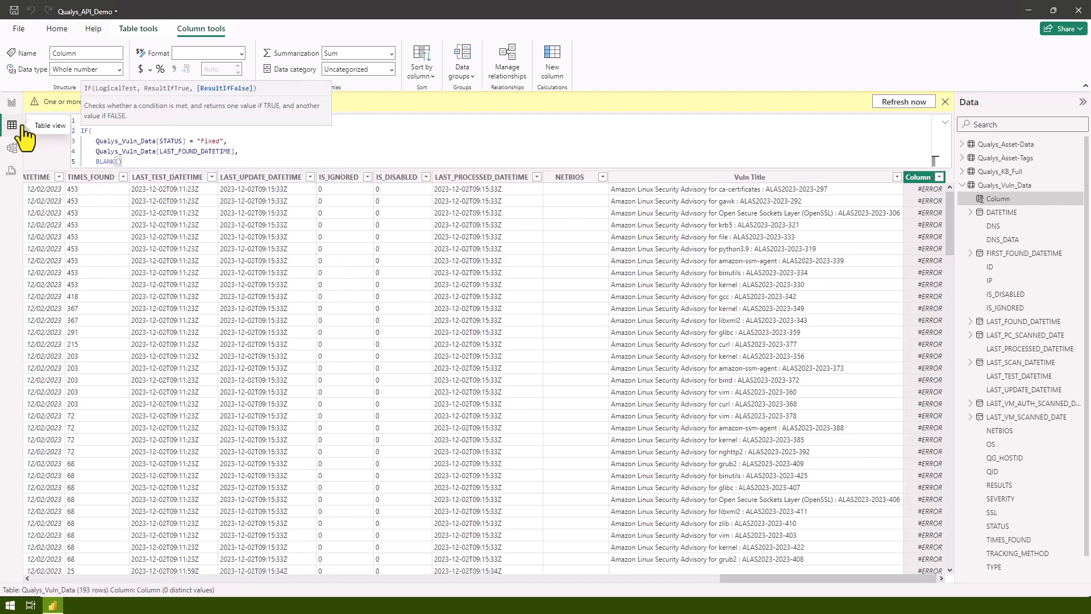
key(shift+Return)
text())
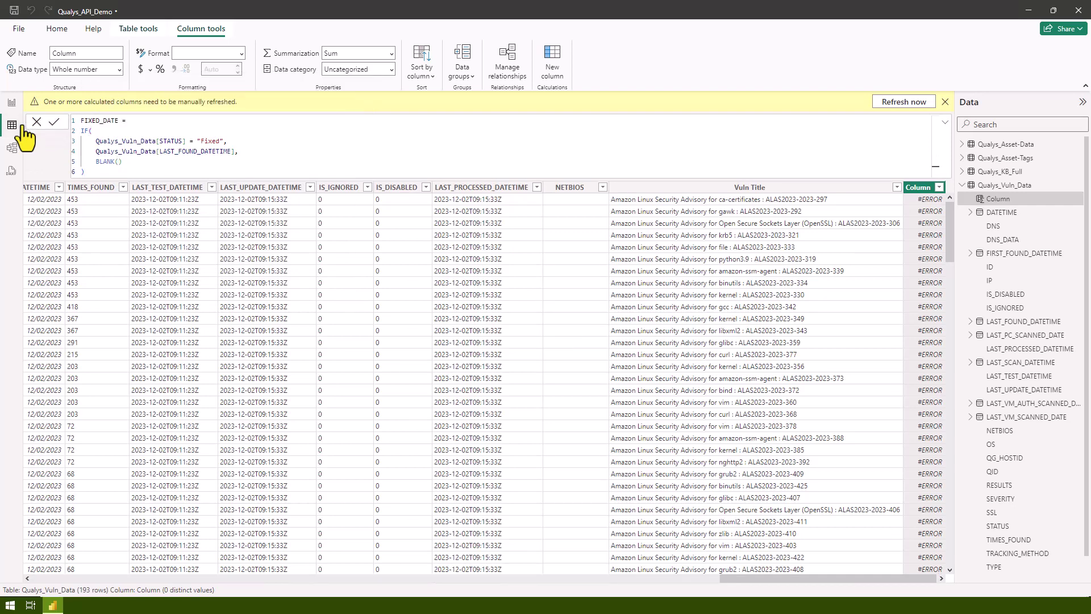
click(54, 121)
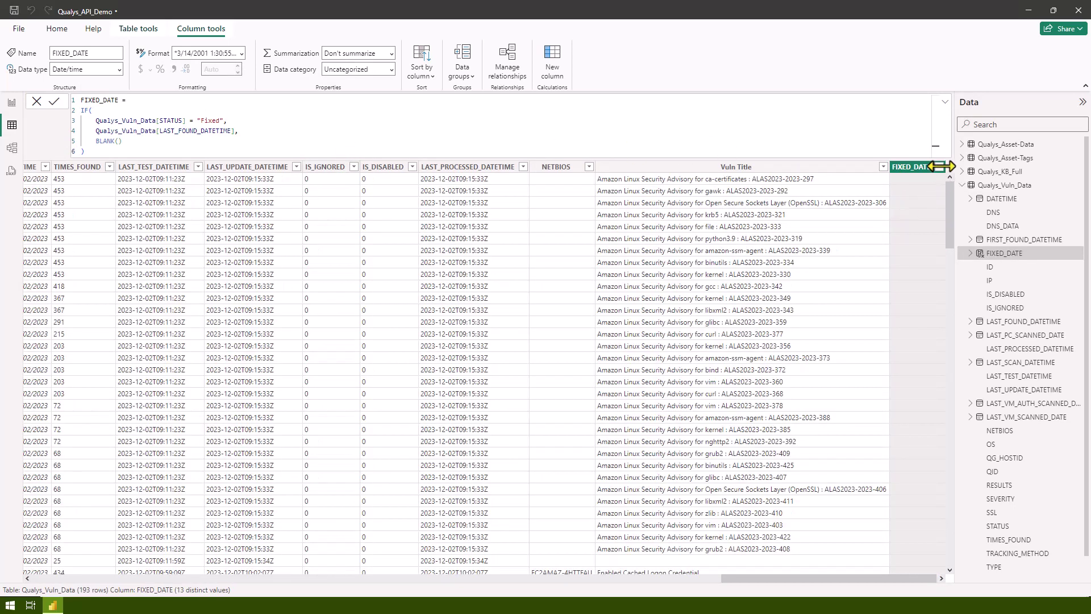
click(939, 168)
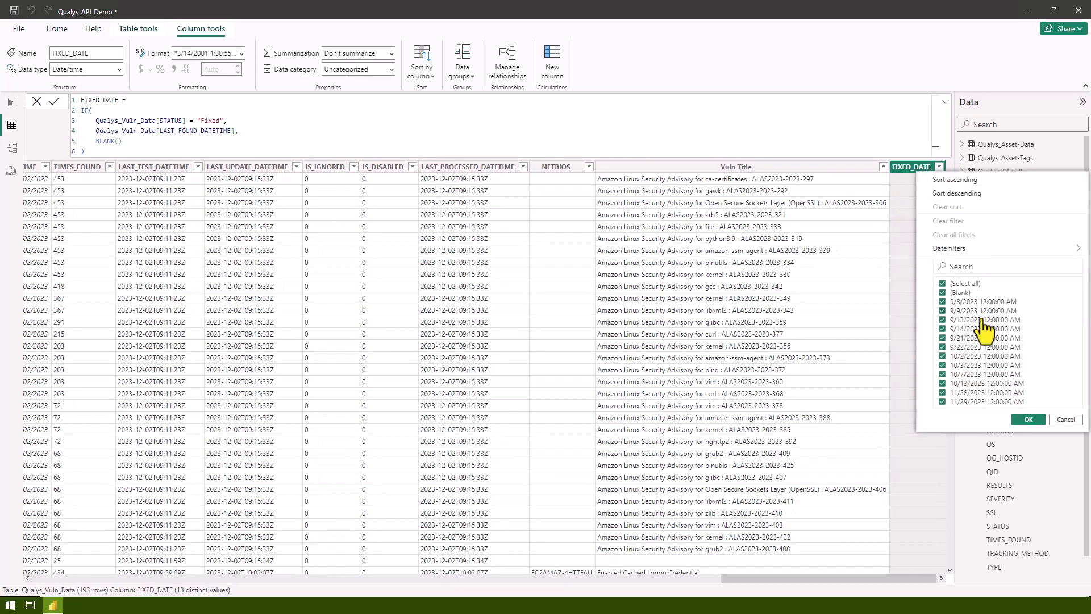
click(957, 293)
- Apply the non-blank filter and make FIXED_DATE a Date column formatted 03/14/2001 (mm/dd/yyyy)
click(1029, 420)
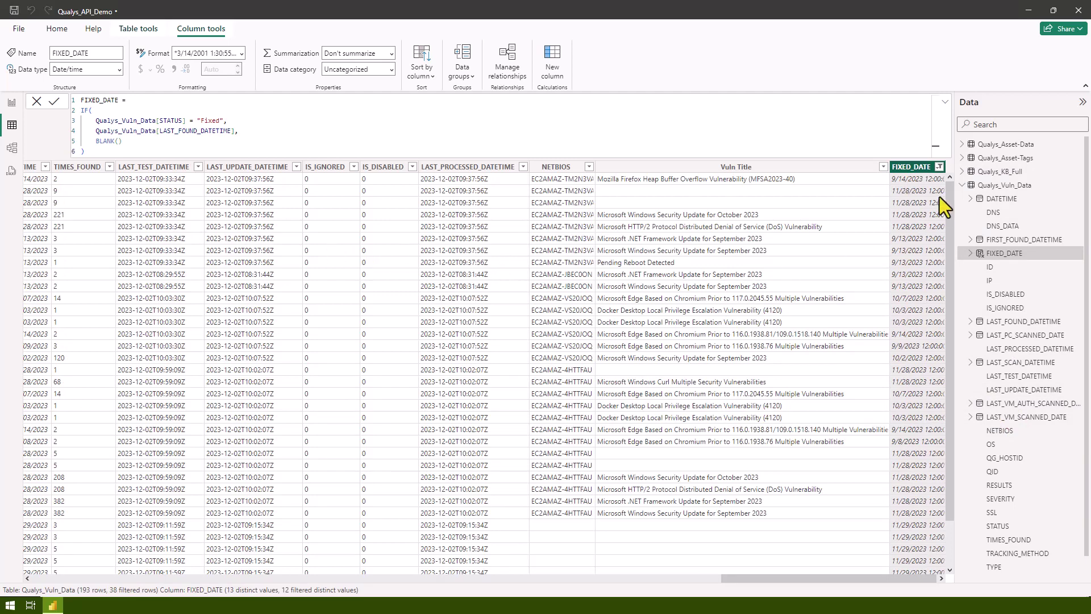
click(120, 69)
click(90, 150)
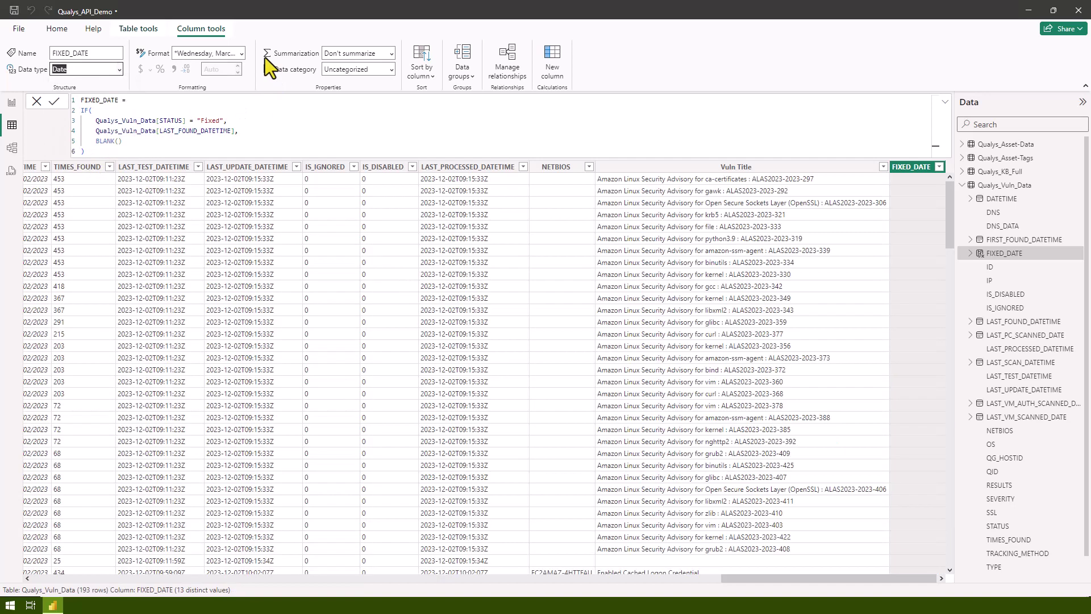
click(240, 55)
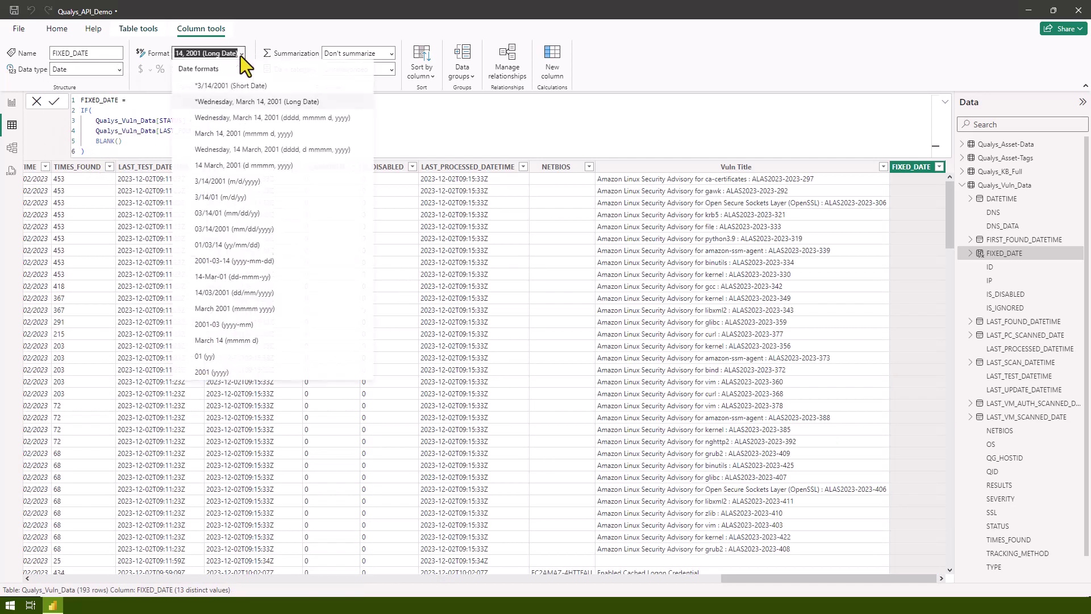
click(266, 229)
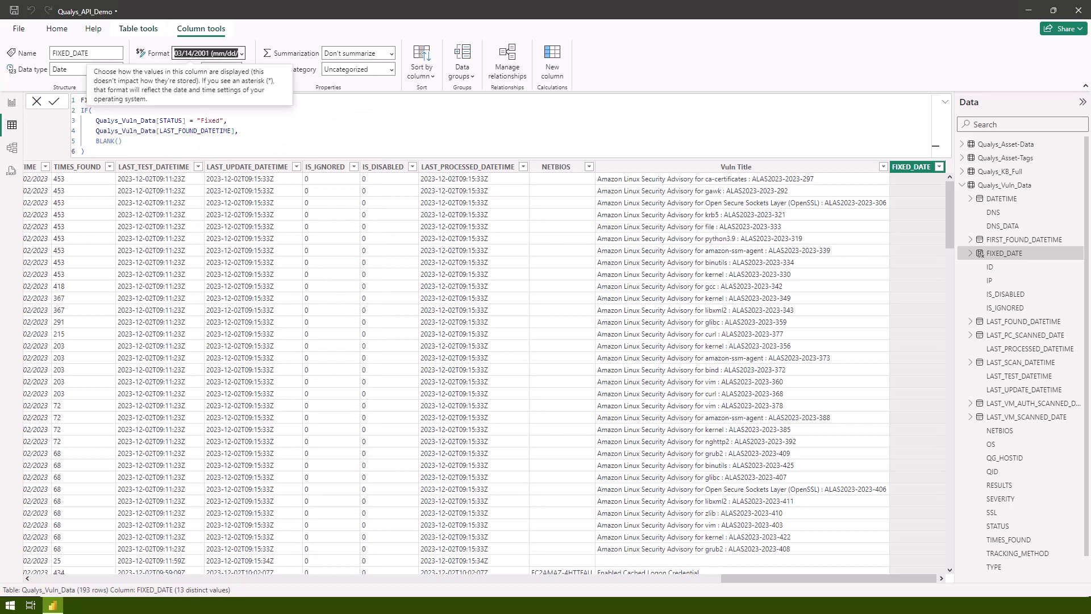
- Start STATUS_NEW = IF(Qualys_Vuln_Data[STATUS] IN {"Active", "New", "Re-Opened"}, as a new column
click(557, 58)
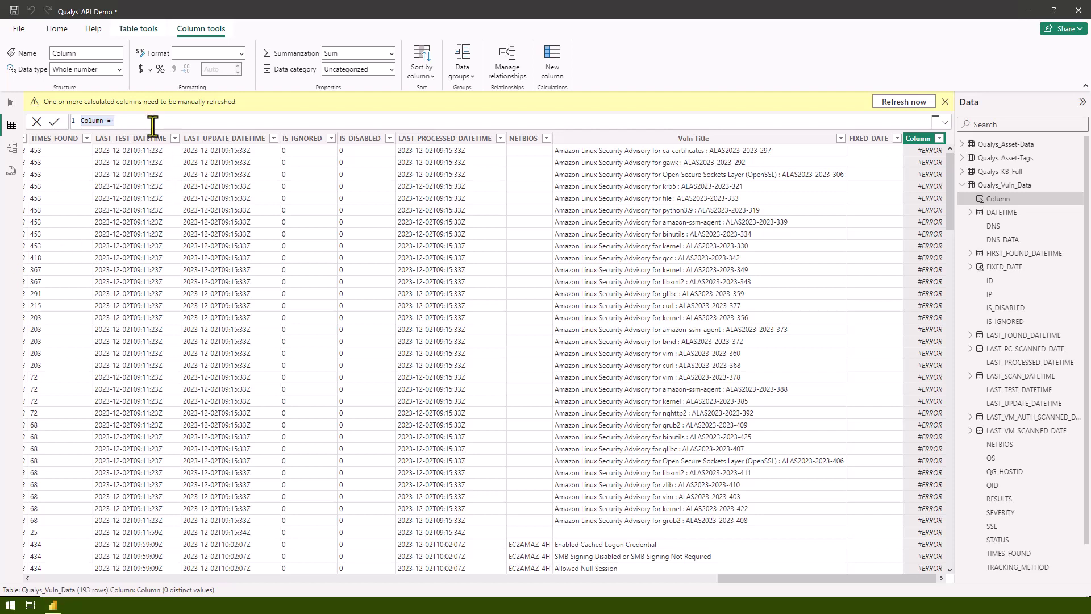
click(151, 120)
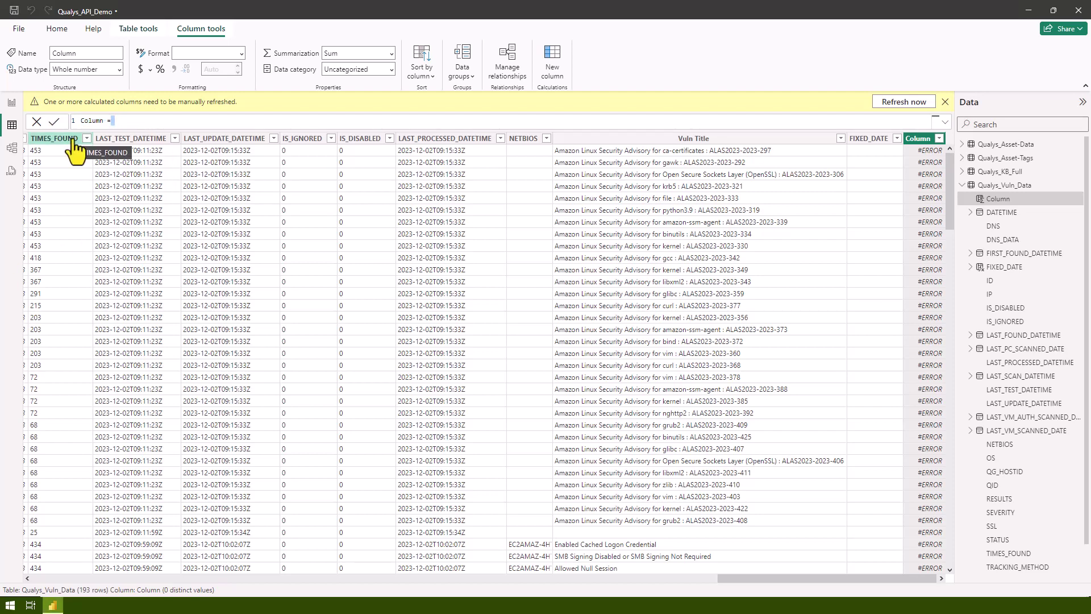
key(shift+Home)
text(STATUS)
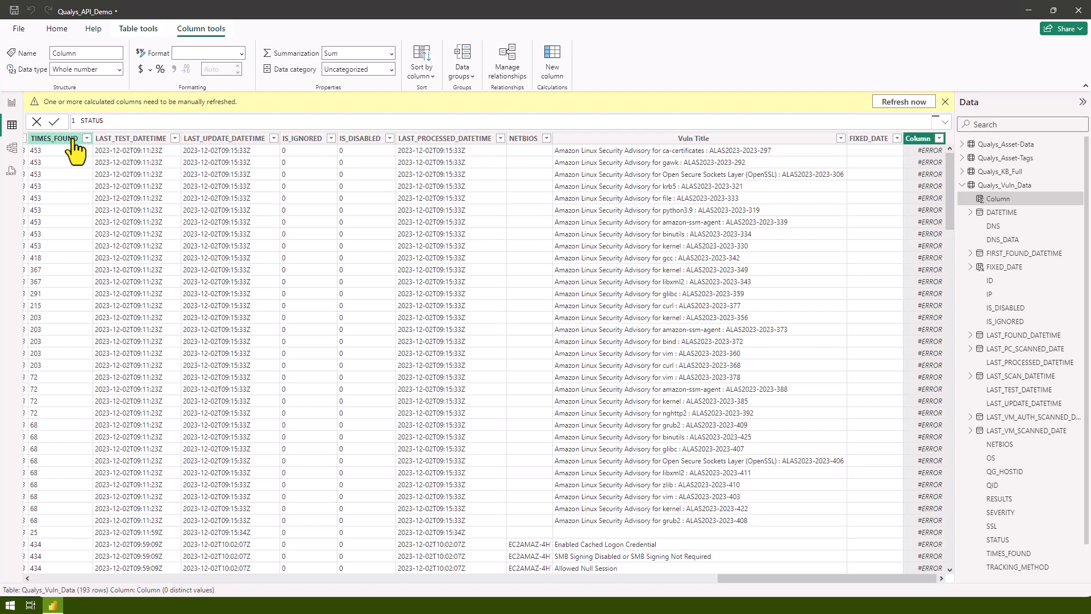
text(_NEW =)
key(shift+Return)
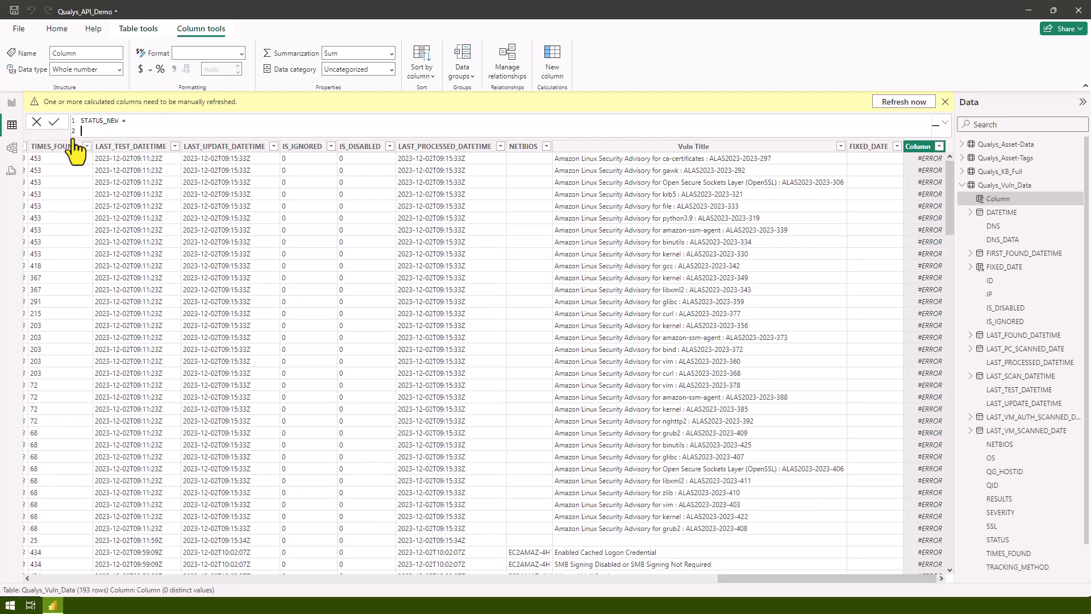
text(IF()
key(shift+Return)
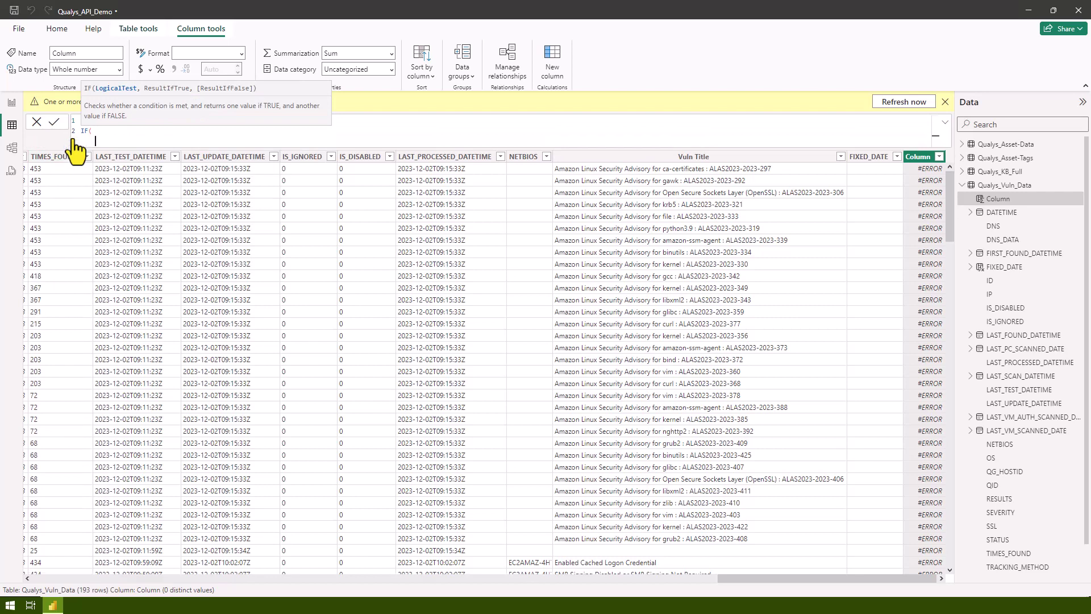
text(Q)
key(Tab)
text([S)
key(Tab)
text(IN {"Active", "New", "Re-Oened)
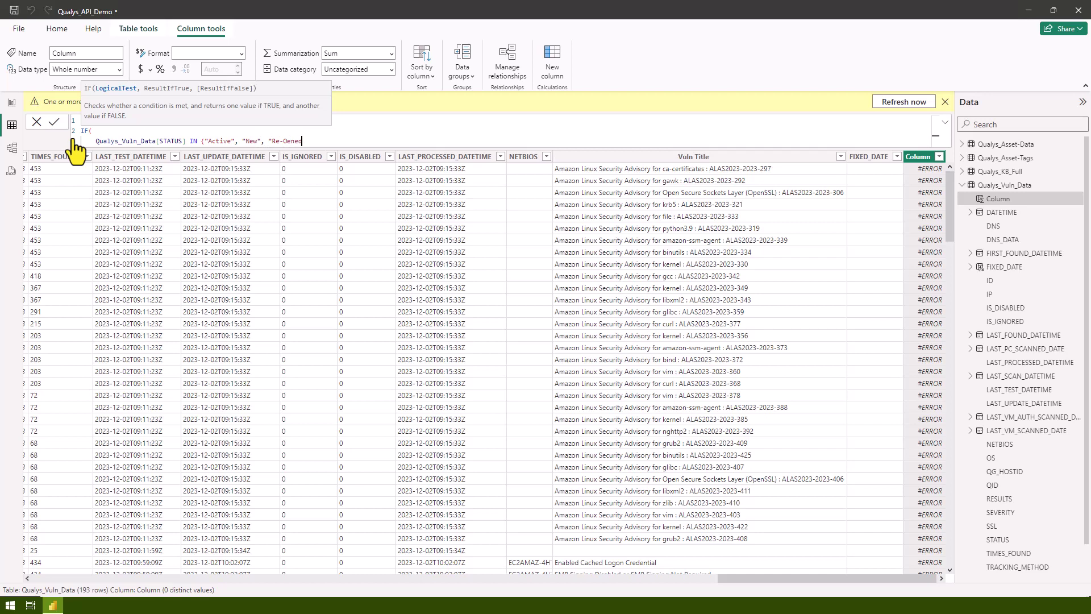
key(BackSpace)
key(BackSpace)
key(BackSpace)
key(BackSpace)
text(pened"},)
- Return "Active" for those statuses, else a nested IF testing STATUS = "Fixed"
key(shift+Return)
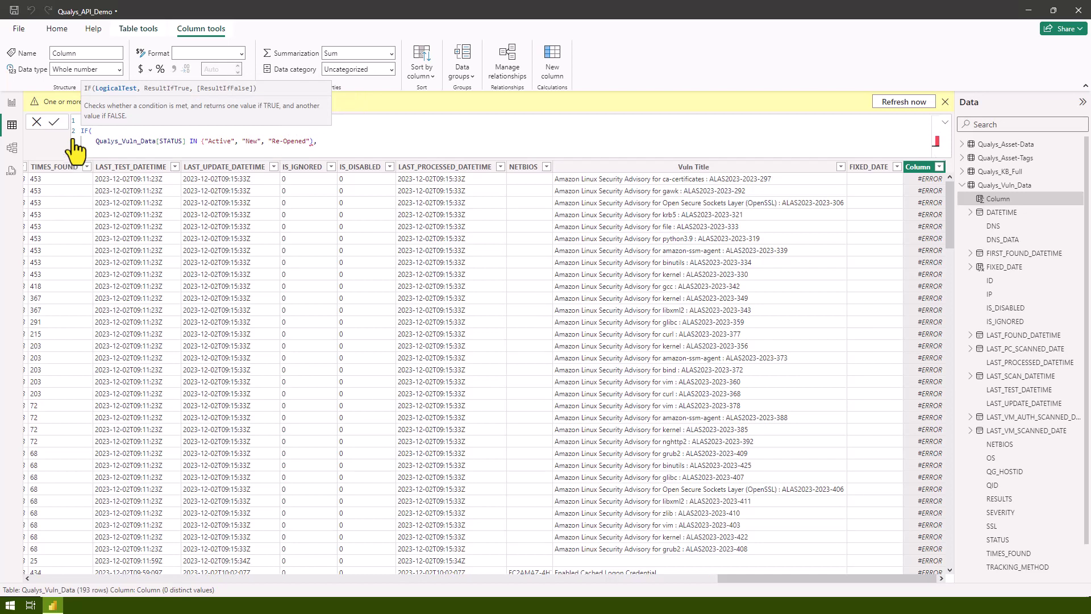
text("Active",)
key(shift+Return)
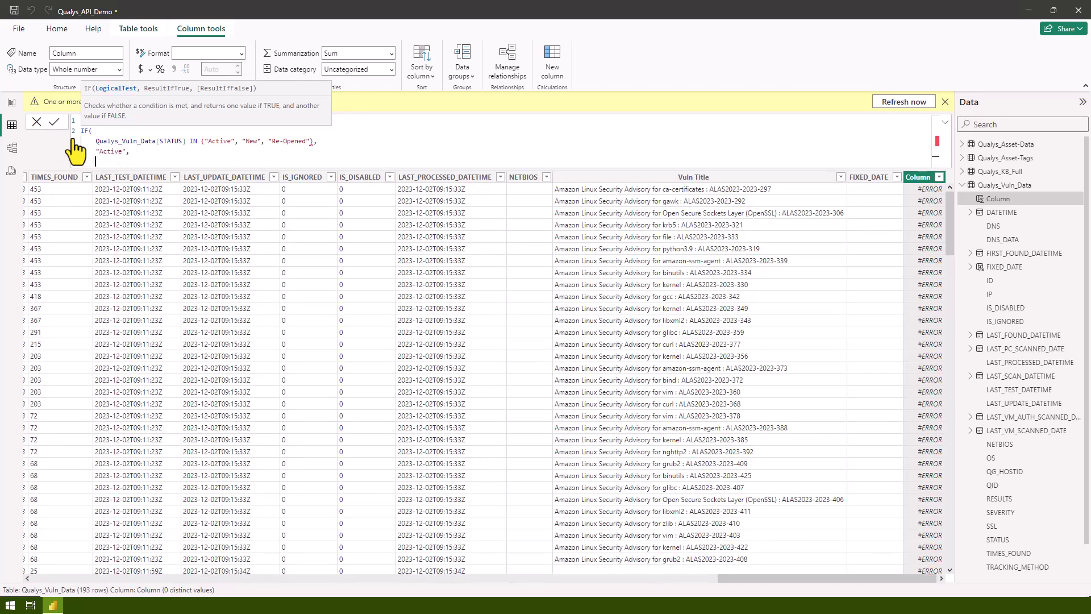
text(IF()
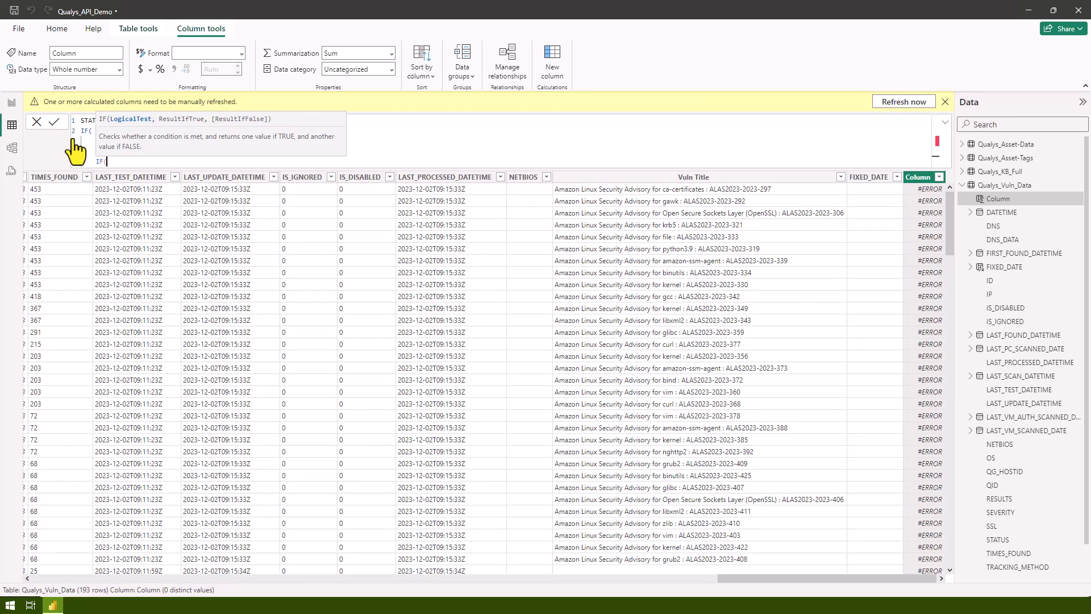
key(shift+Return)
text(STATUS)
key(Tab)
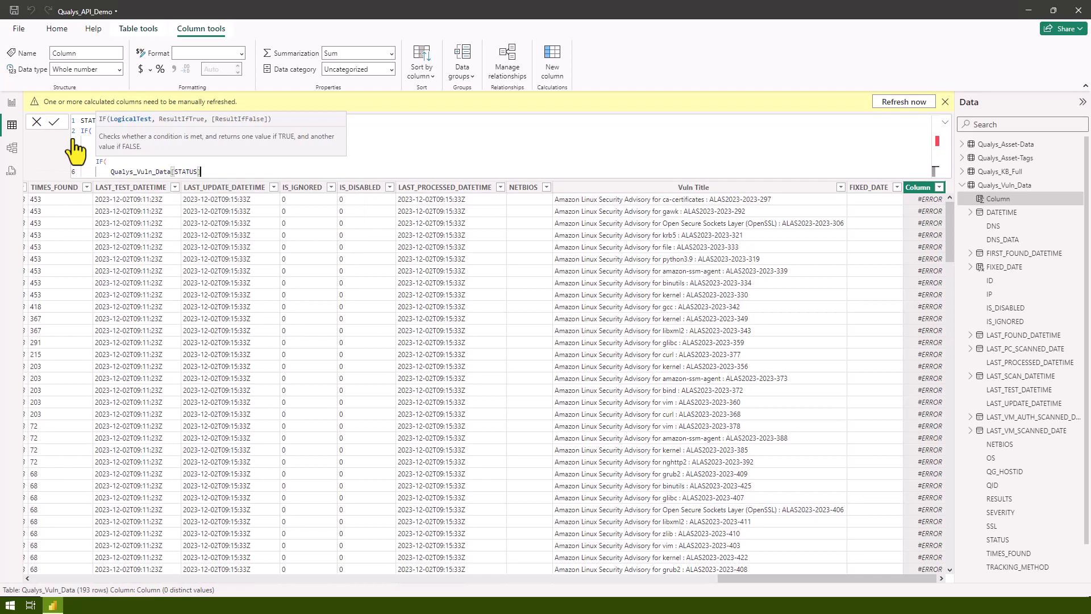
text(= "Fixed",)
- Return "Fixed" otherwise BLANK(), close both IFs, and commit the STATUS_NEW column
key(shift+Return)
text("Fixed")
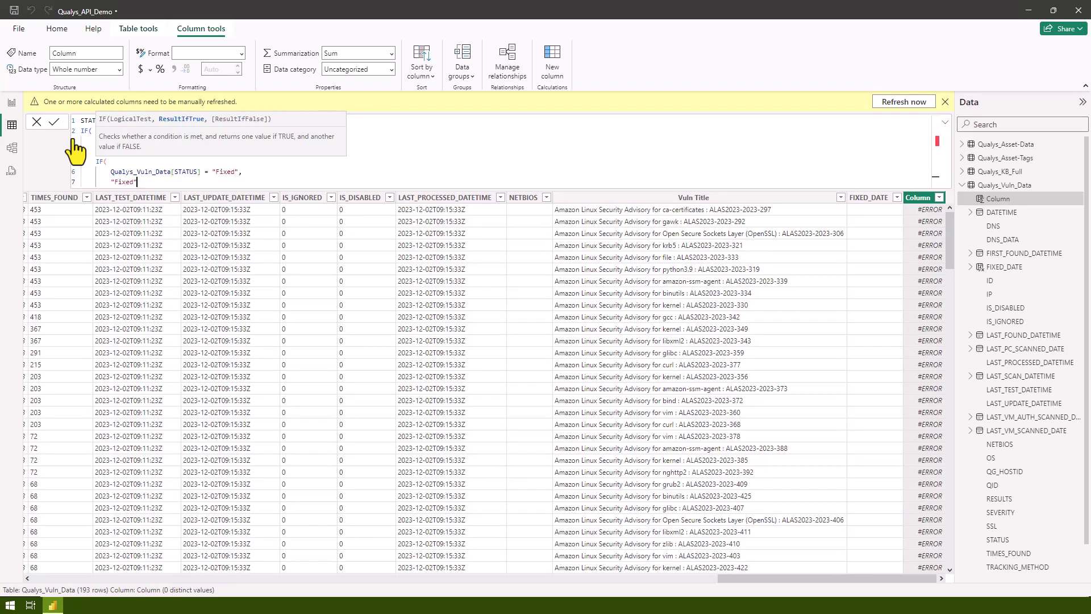
text(,)
key(shift+Return)
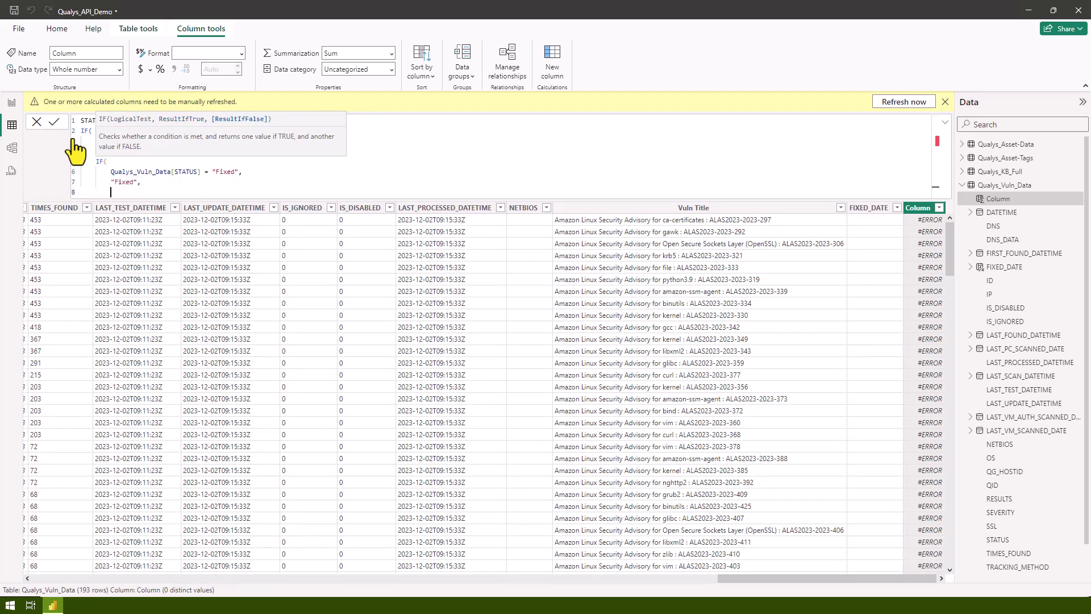
text(BL)
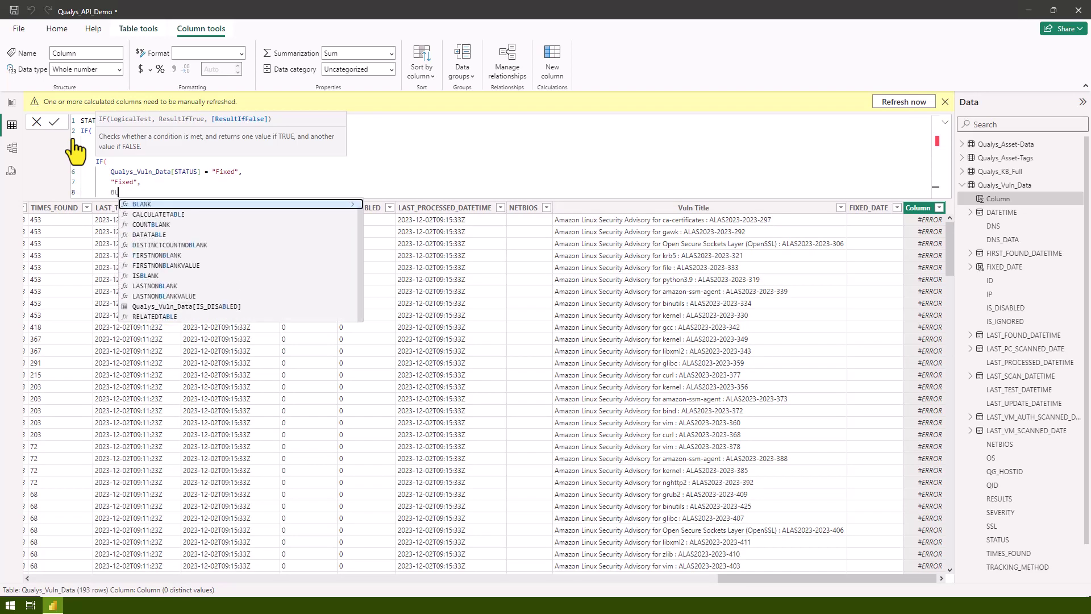
text(ANK())
key(shift+Return)
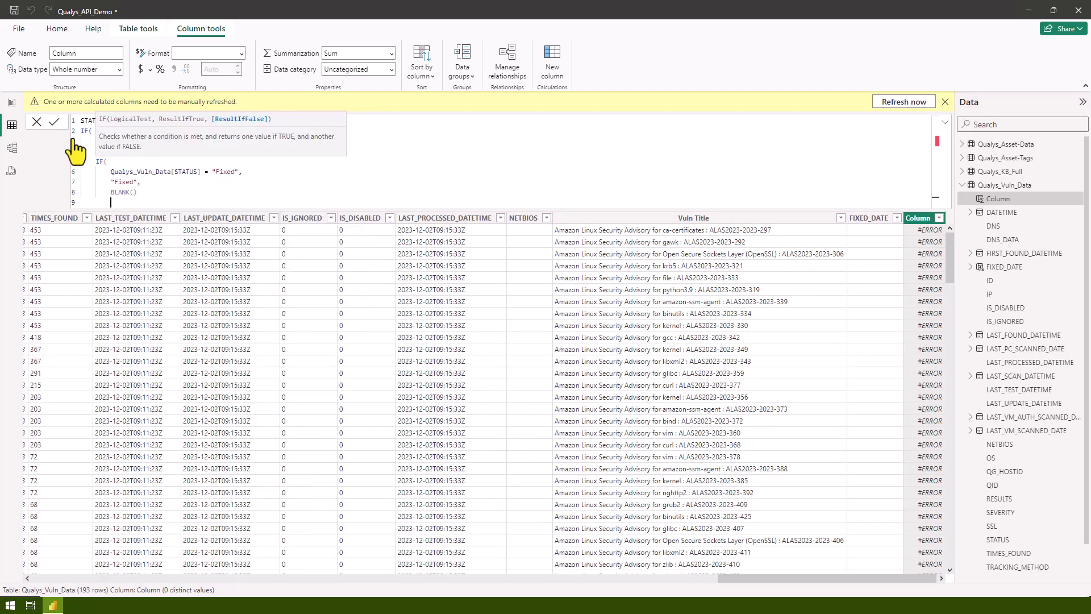
text())
key(shift+Return)
text())
click(325, 142)
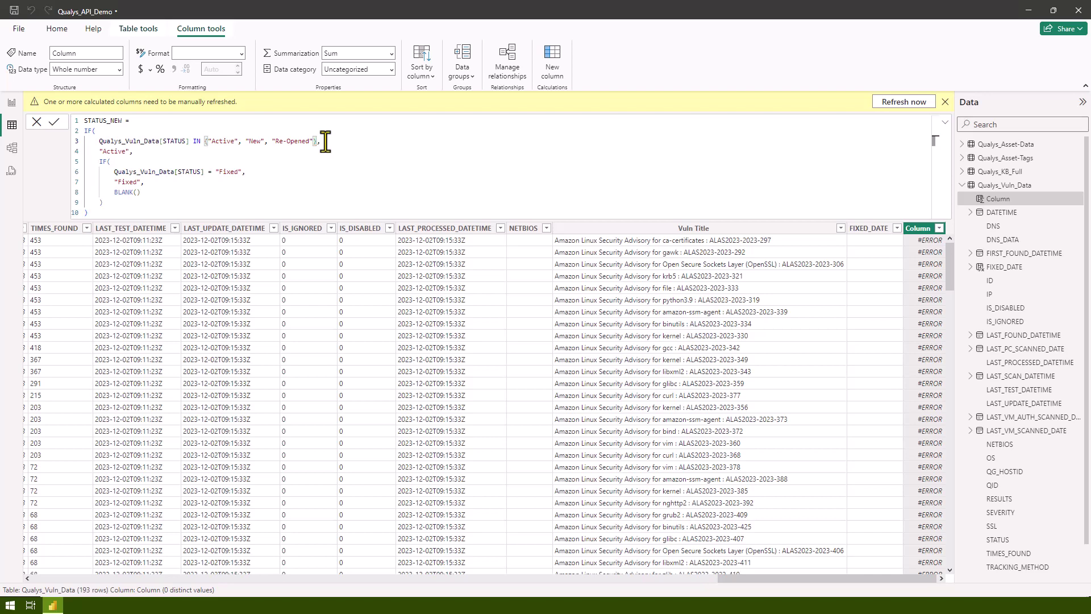
key(Return)
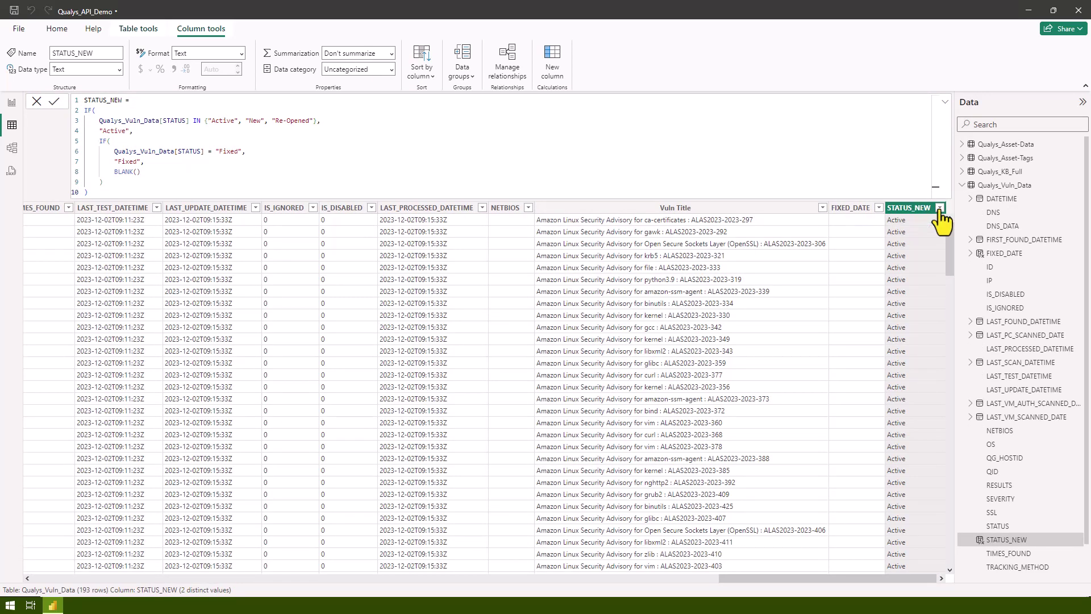
click(940, 208)
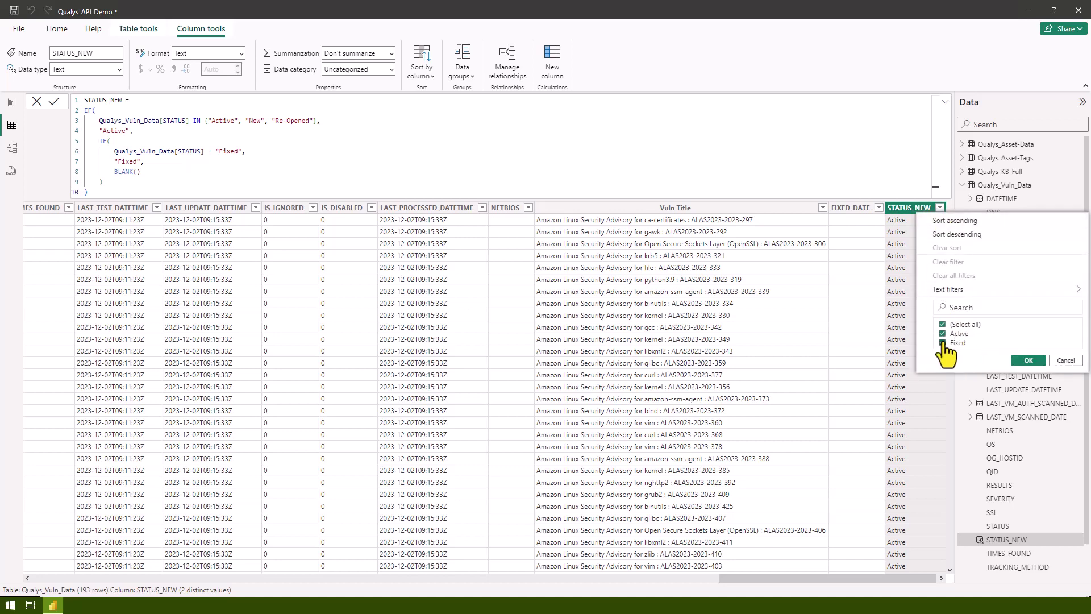
click(943, 343)
click(1028, 360)
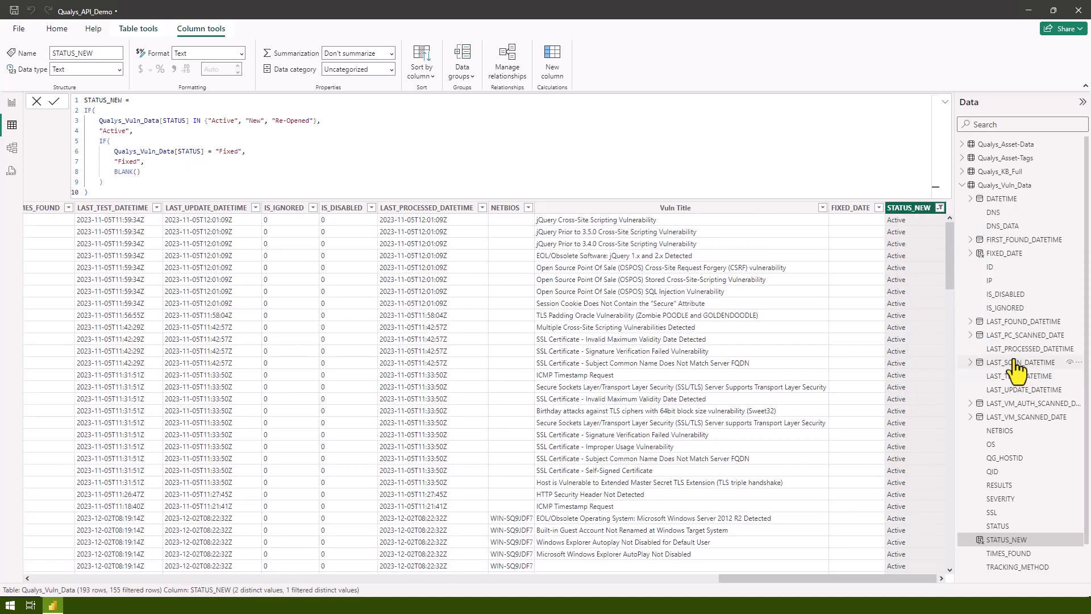
drag(822, 578, 752, 578)
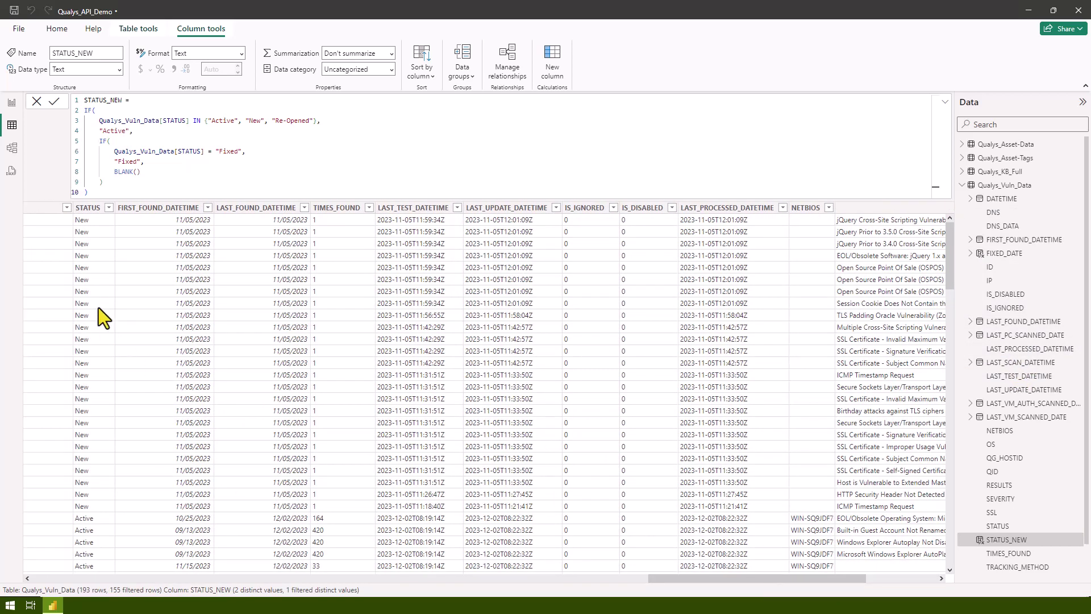
scroll(90, 539, down, 15)
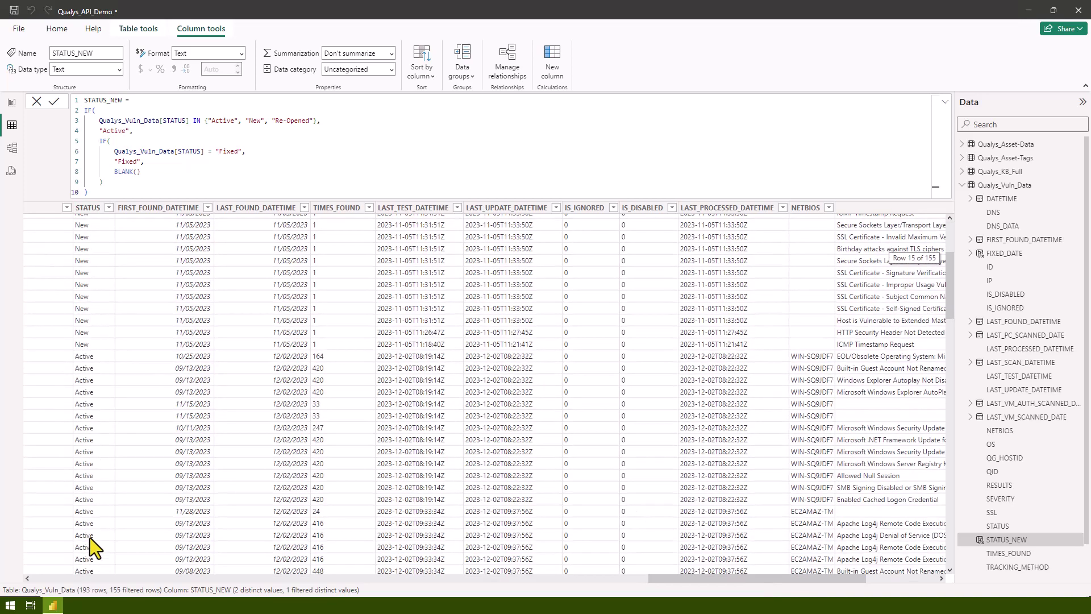
scroll(91, 533, down, 10)
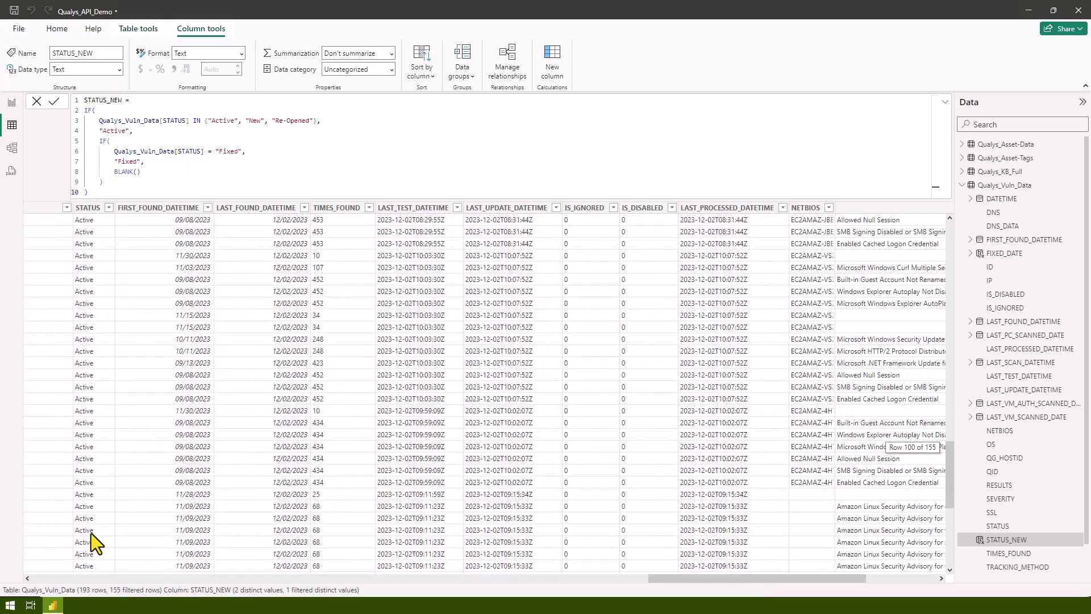
scroll(106, 528, up, 20)
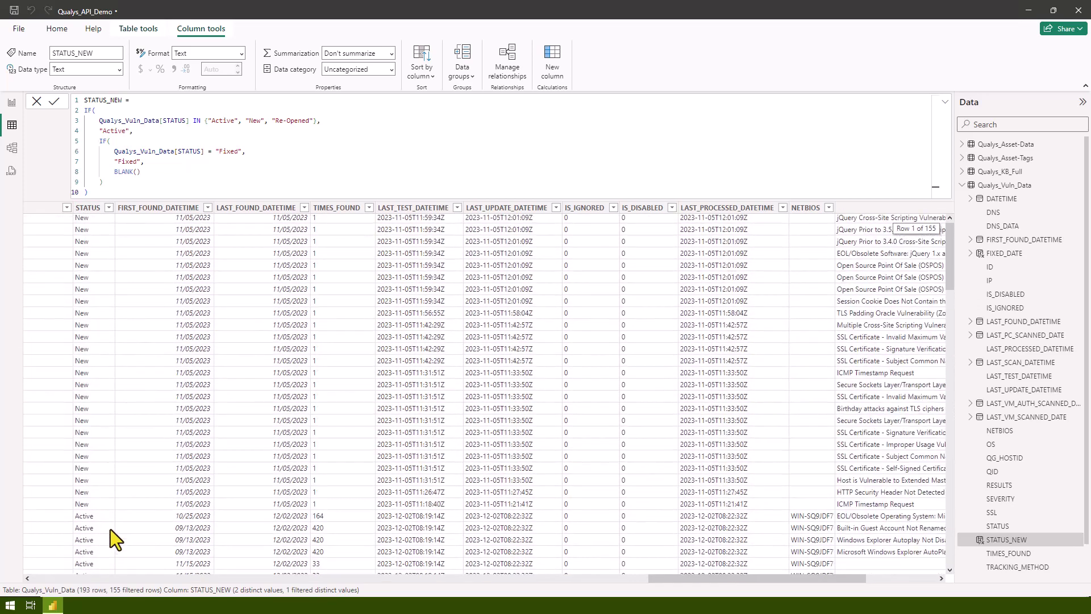
drag(711, 580, 822, 580)
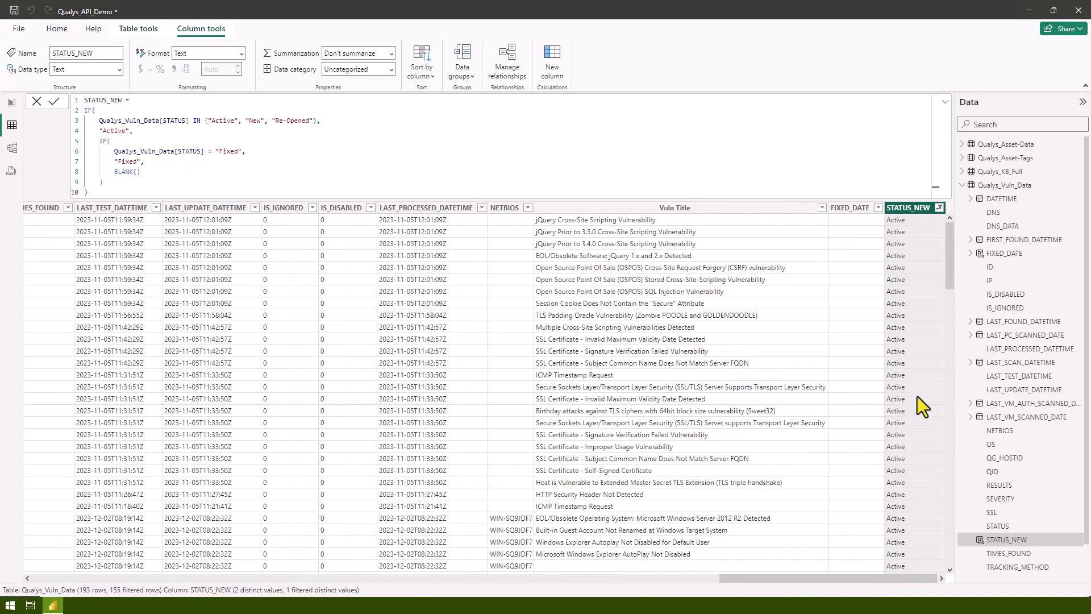
click(939, 208)
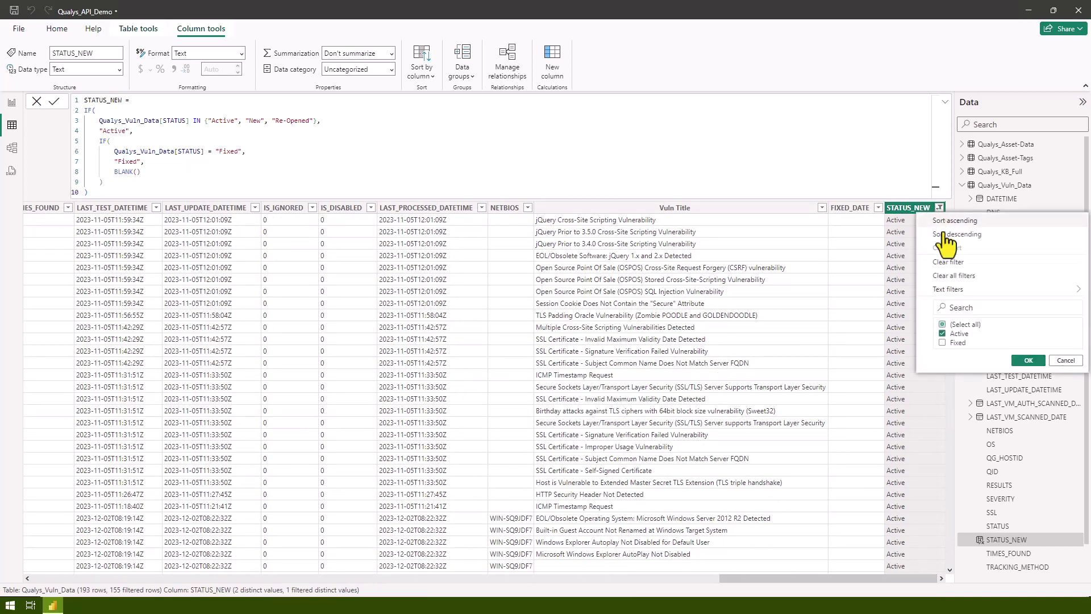
click(942, 343)
click(943, 334)
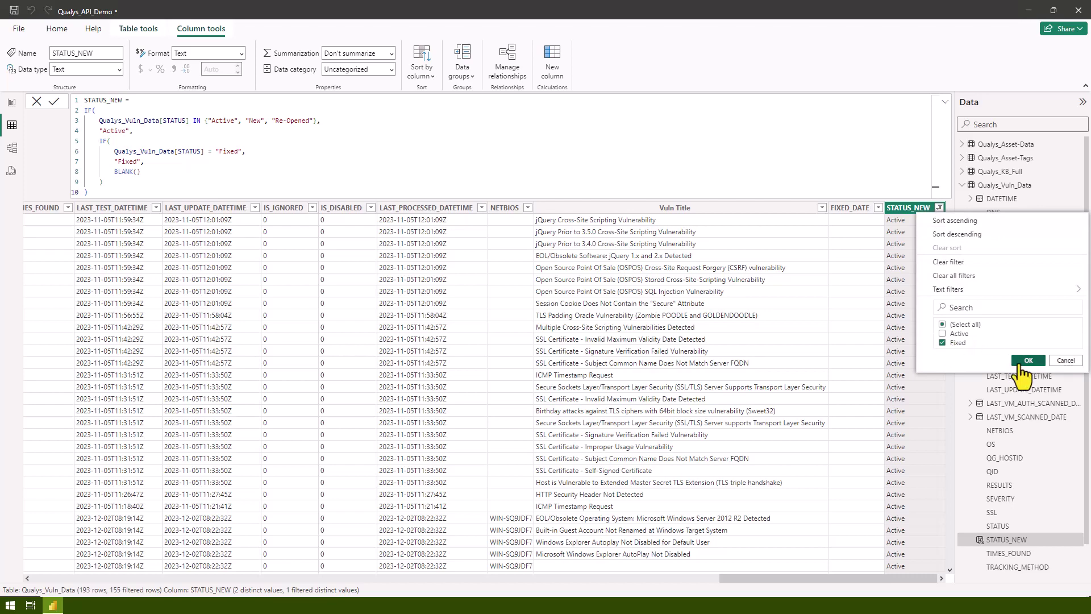
click(1028, 361)
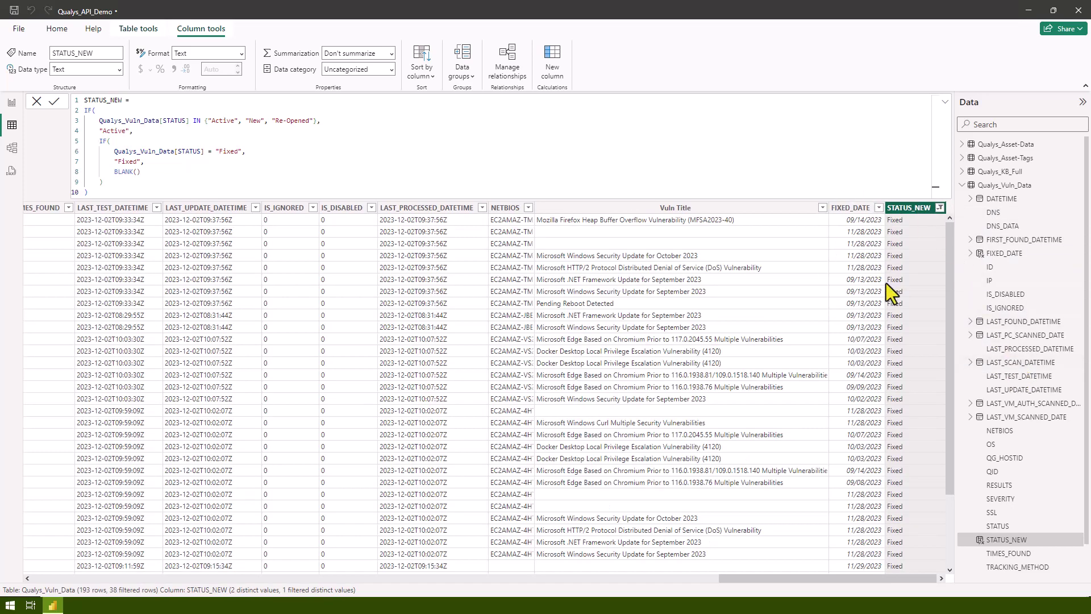
scroll(881, 367, down, 3)
scroll(876, 383, up, 3)
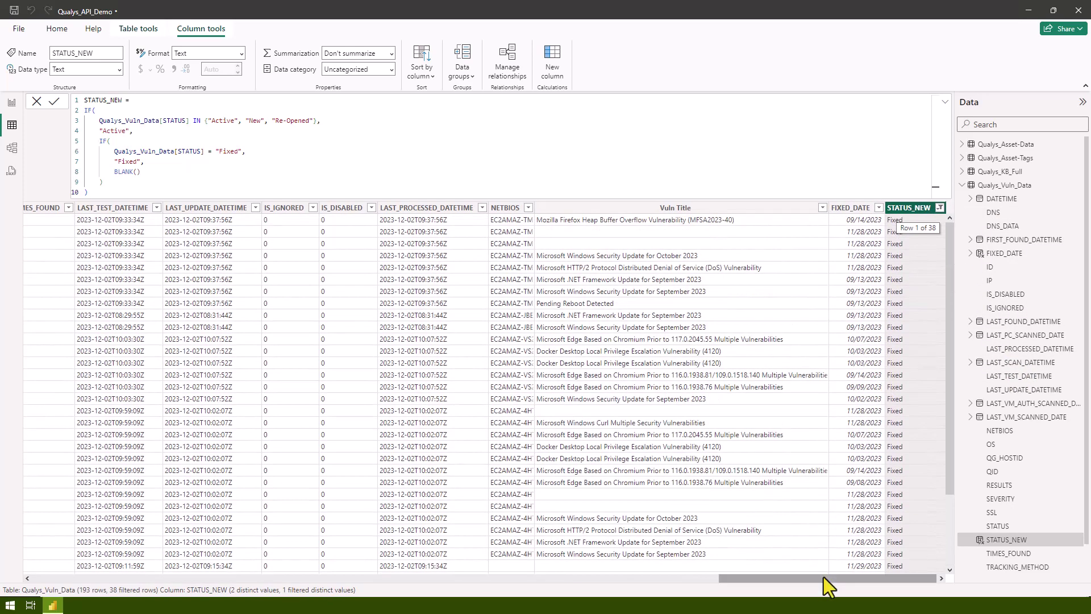
drag(823, 578, 678, 579)
scroll(434, 486, down, 3)
drag(605, 577, 750, 577)
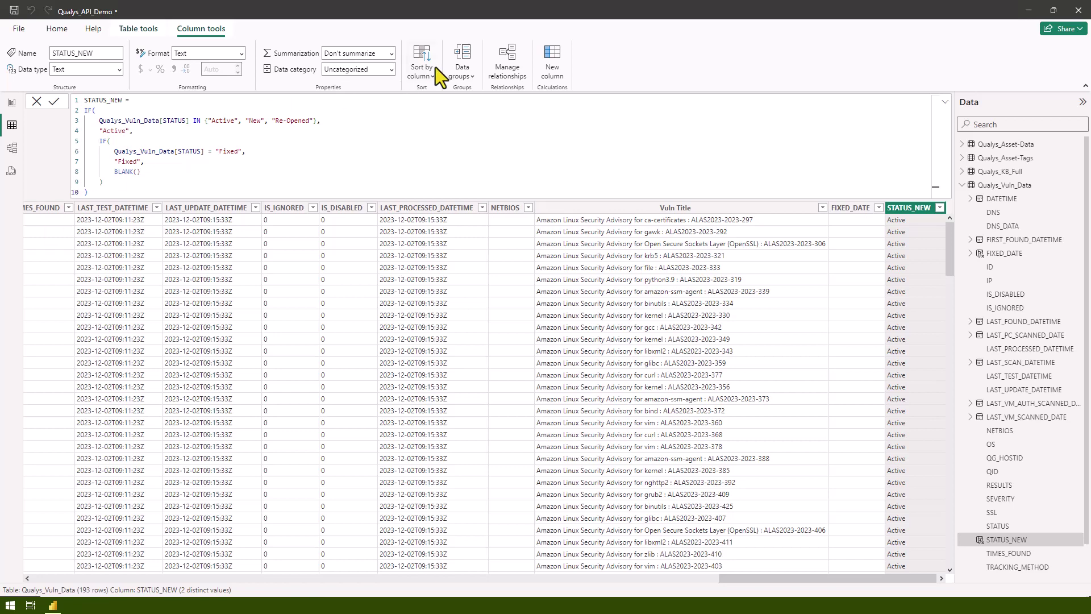
- Create a new table DateTable = CALENDAR(DATE(2023,9,1), TODAY())
click(54, 28)
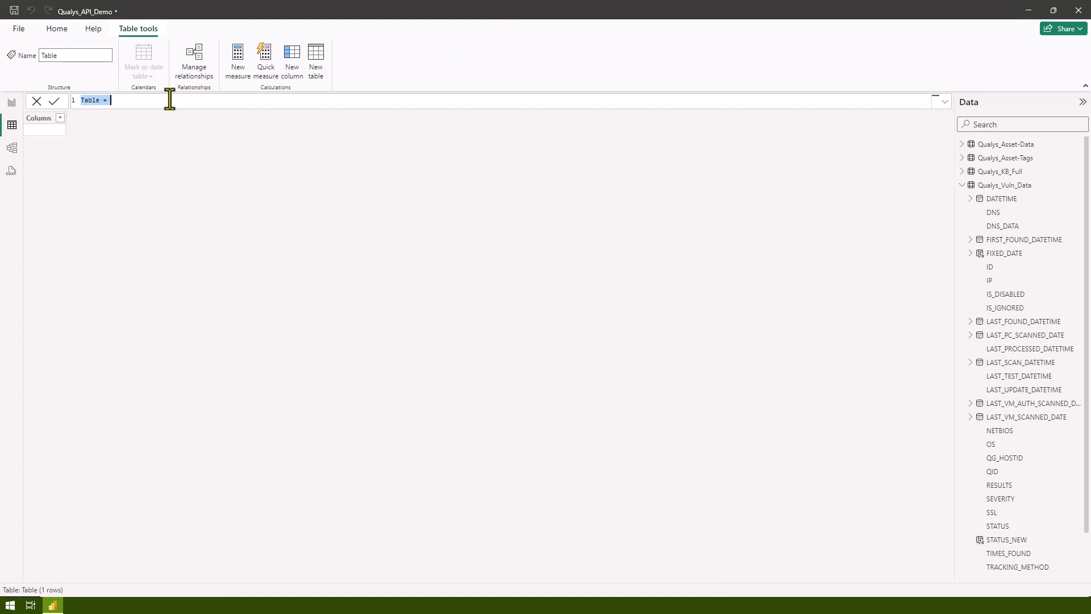
text(DateTable =)
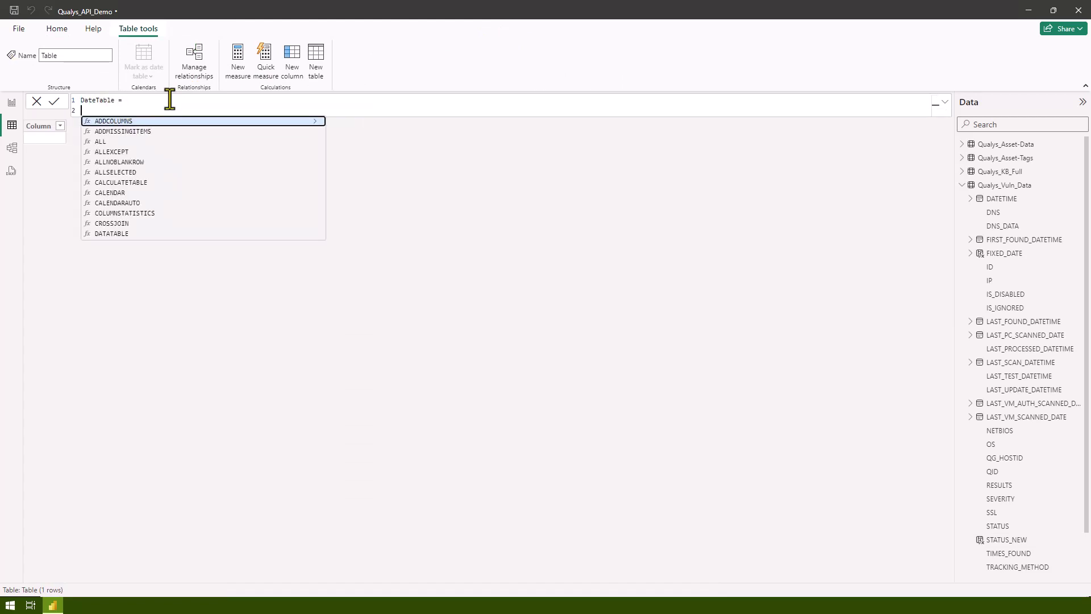
text(CAL)
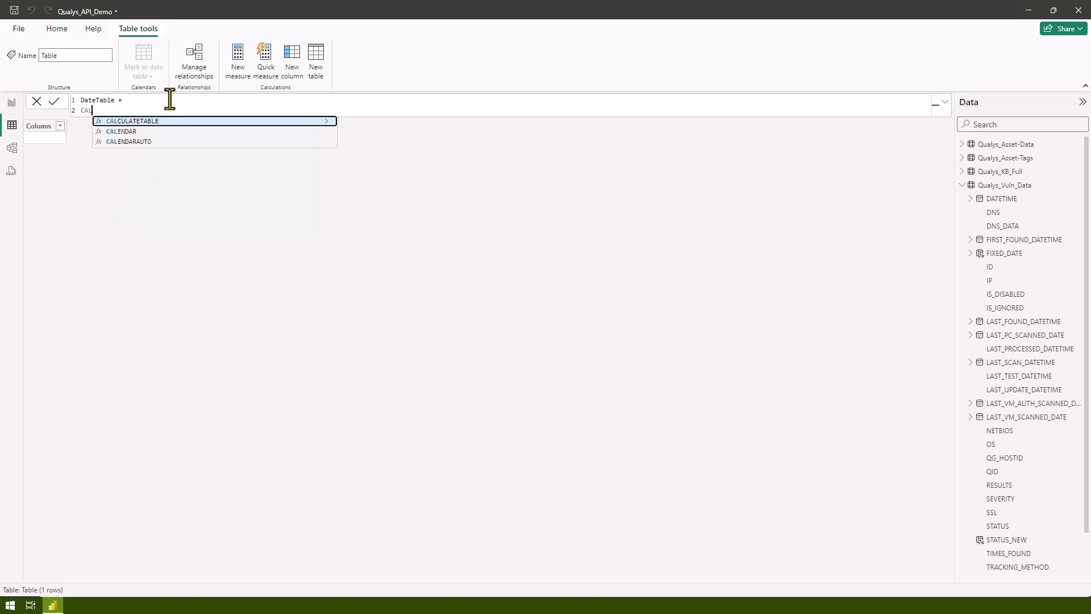
key(Down)
key(Tab)
key(shift+Return)
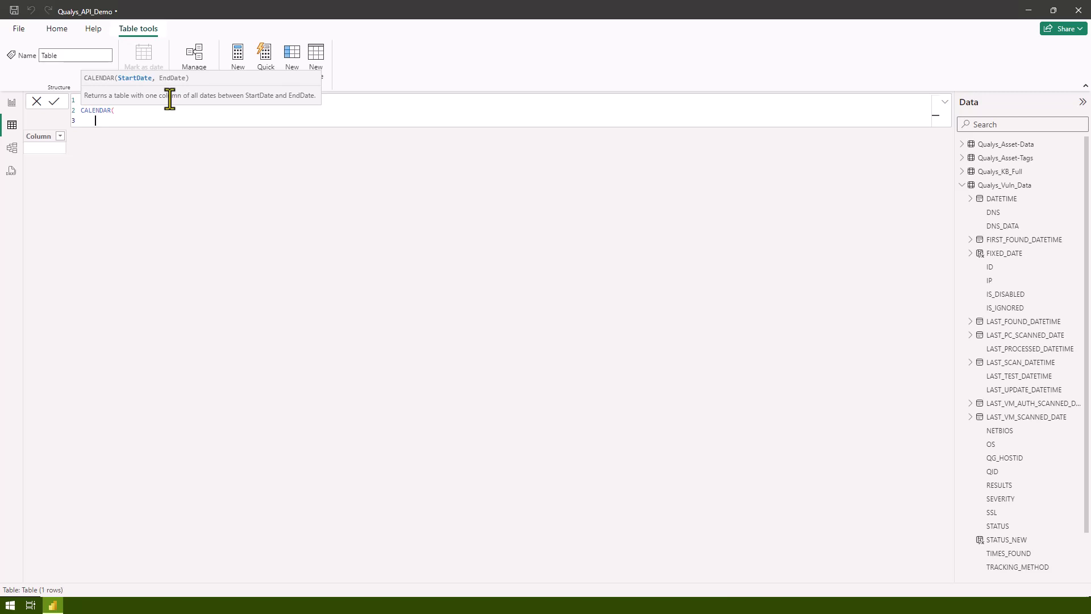
text(DATE()
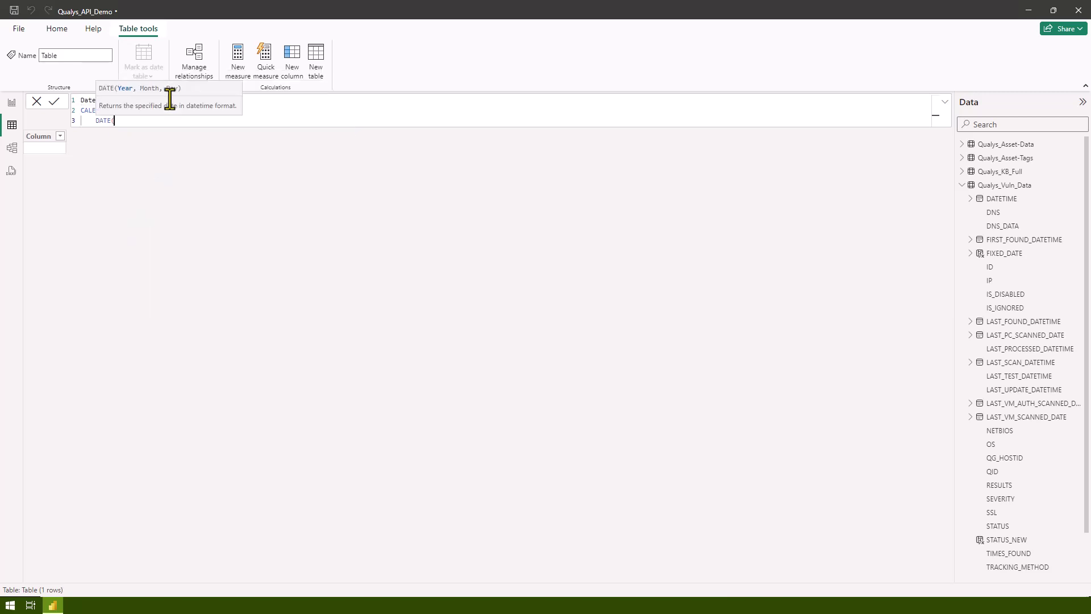
text(2023,9,1),)
key(Return)
text(TODAY())
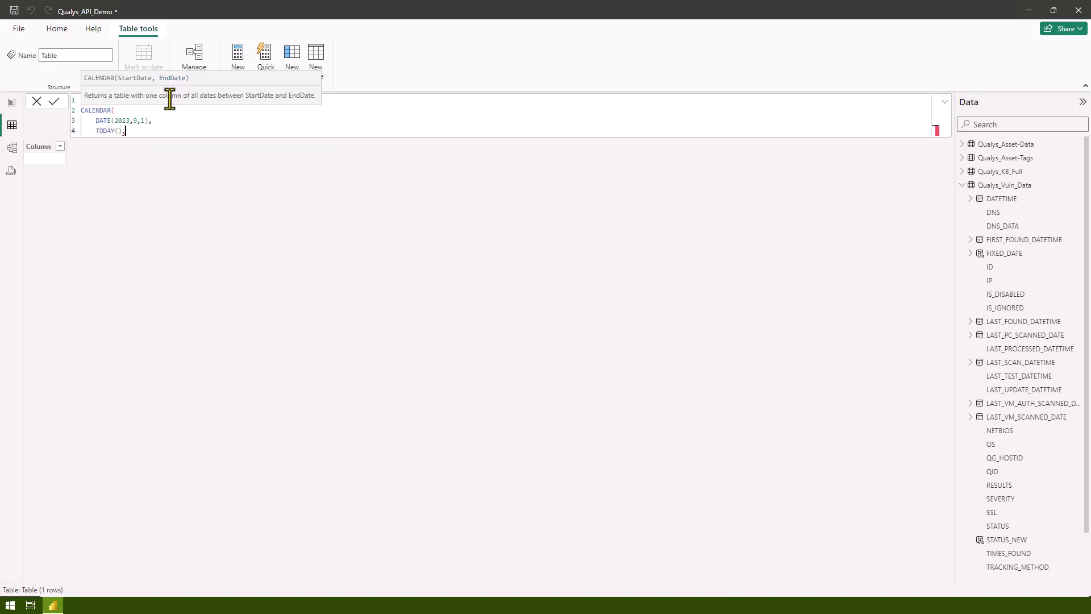
key(Return)
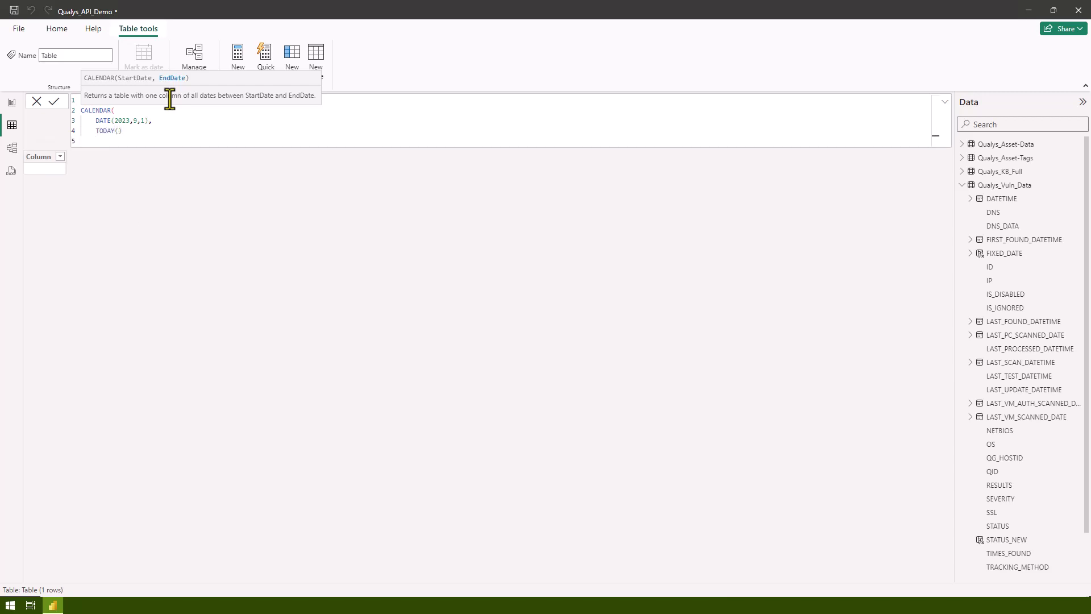
text())
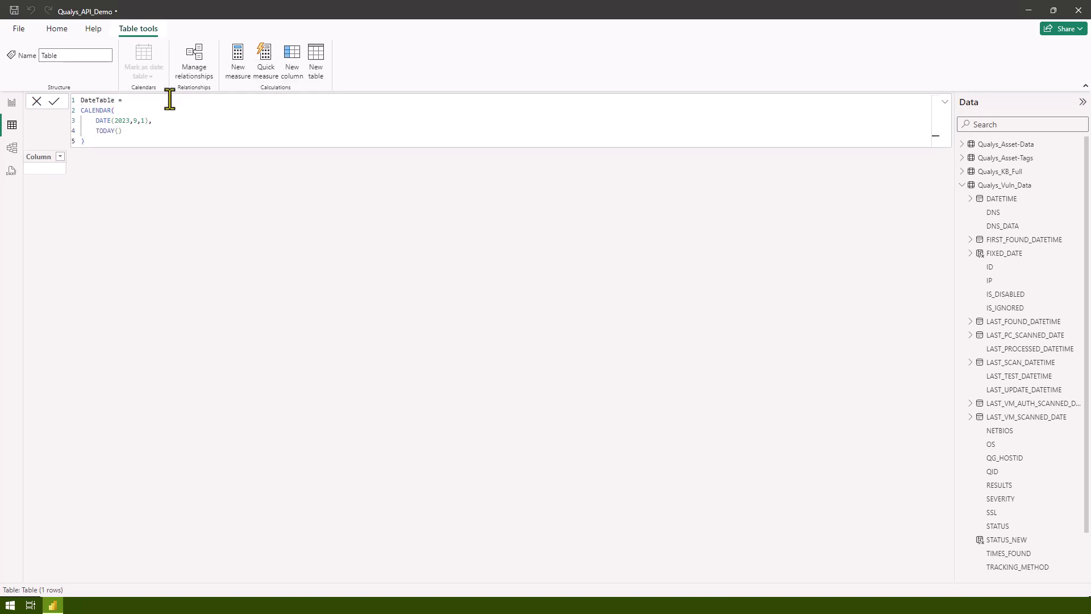
key(Return)
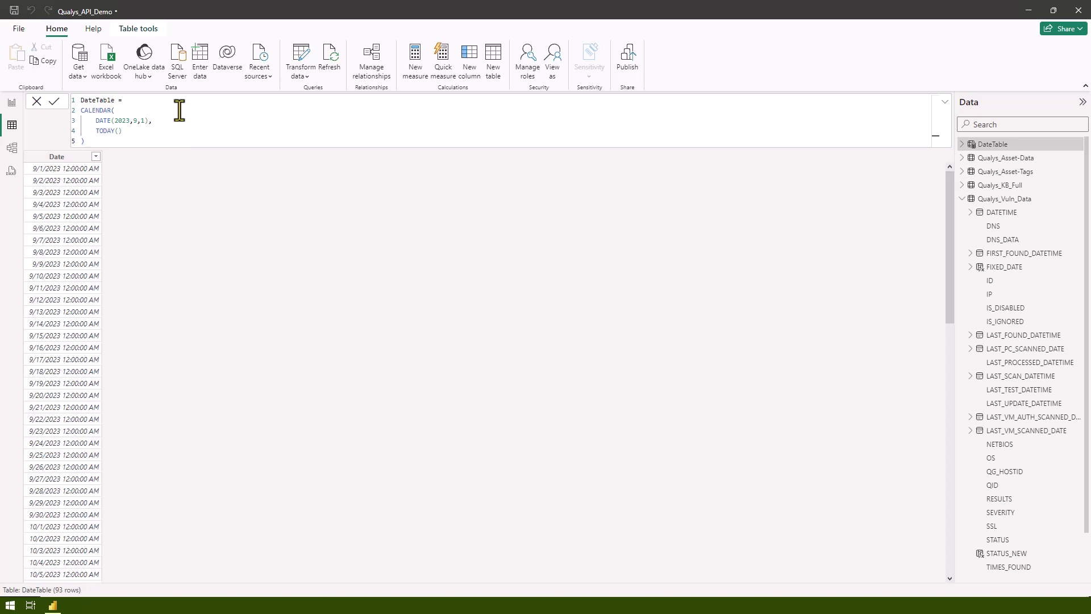
- Set DateTable's Date column to the Date type with mm/dd/yyyy format
click(57, 158)
click(119, 69)
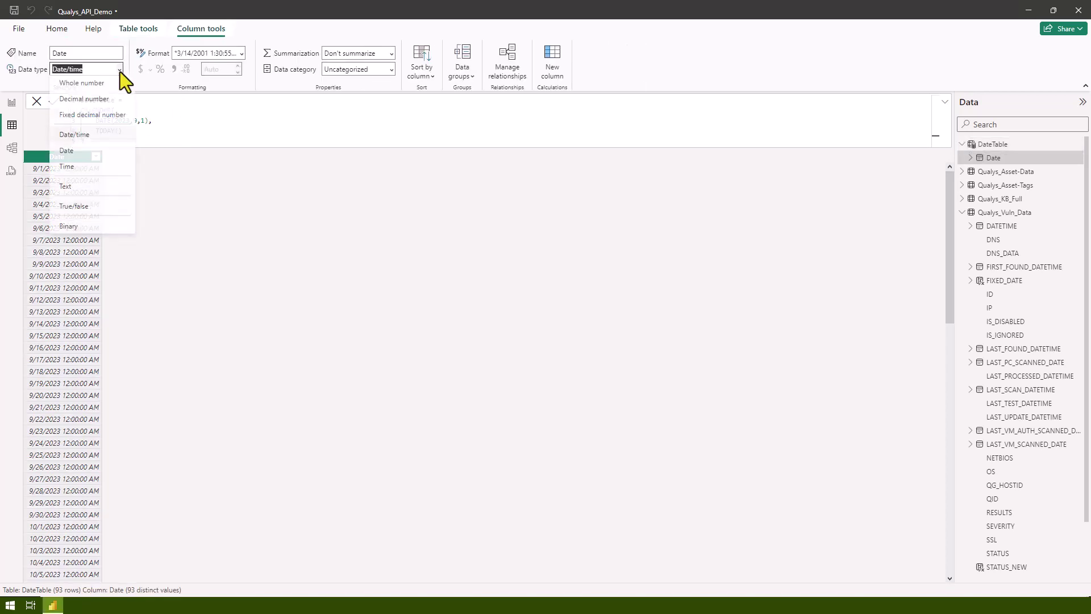
click(74, 152)
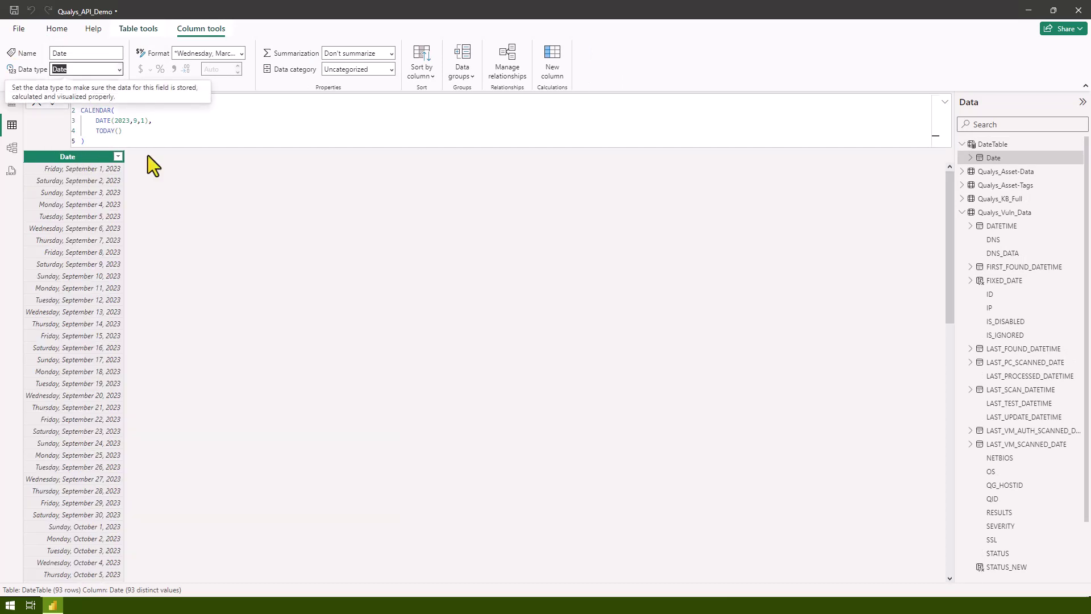
click(242, 52)
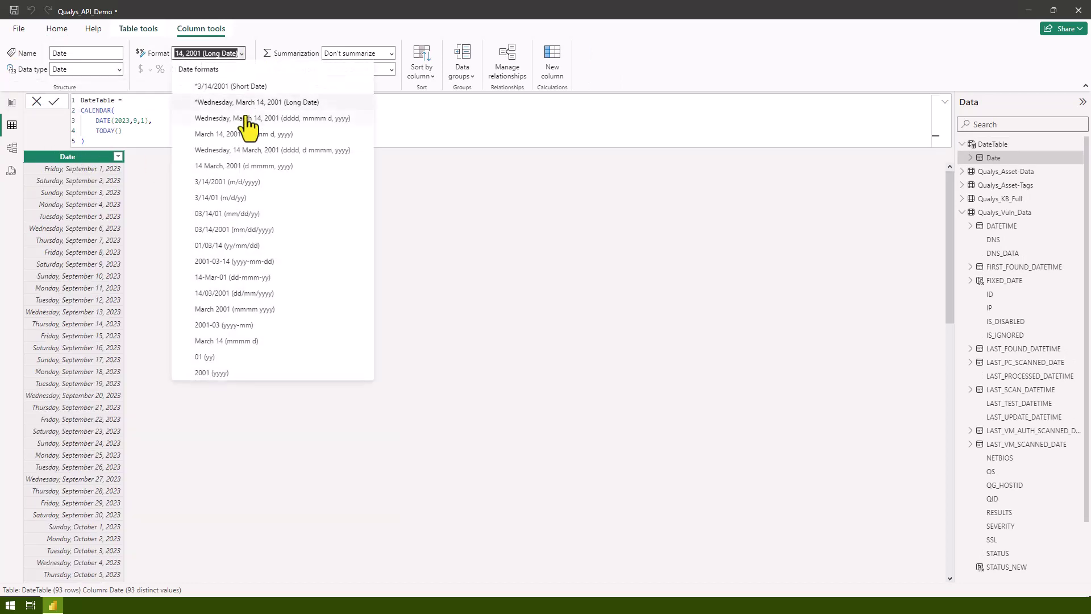
click(273, 230)
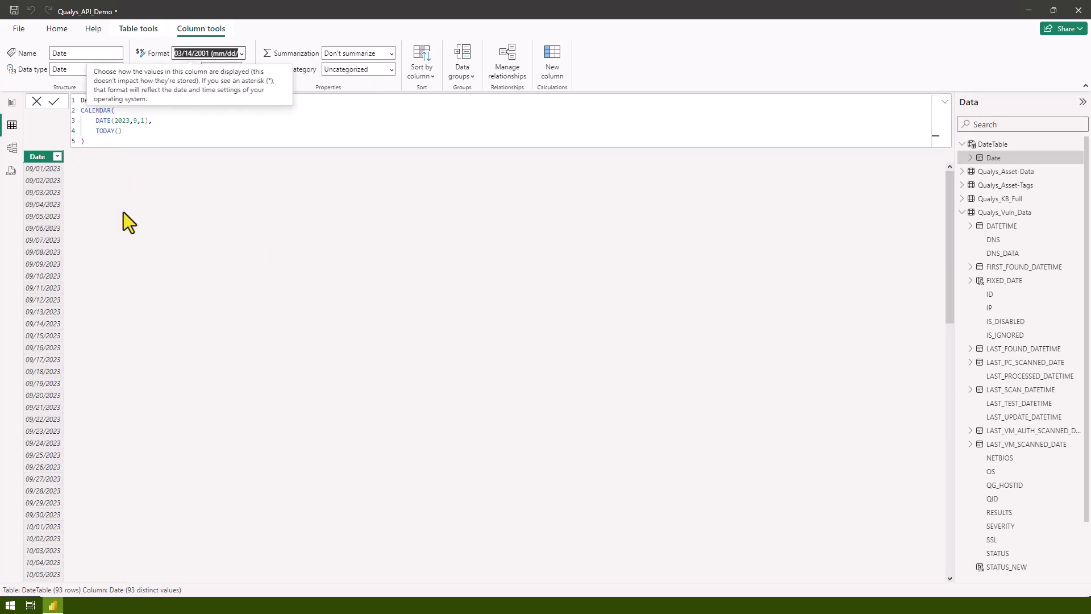
- On the Vulnerability Trending page, add the pasted Active Vulns Count measure to Qualys_Vuln_Data
click(11, 103)
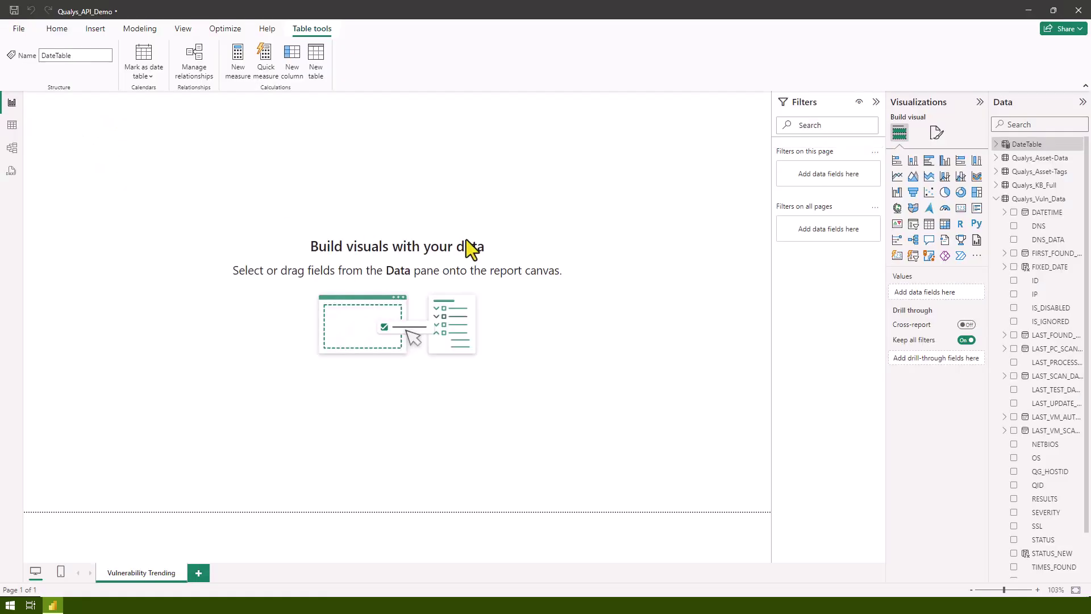
click(1078, 199)
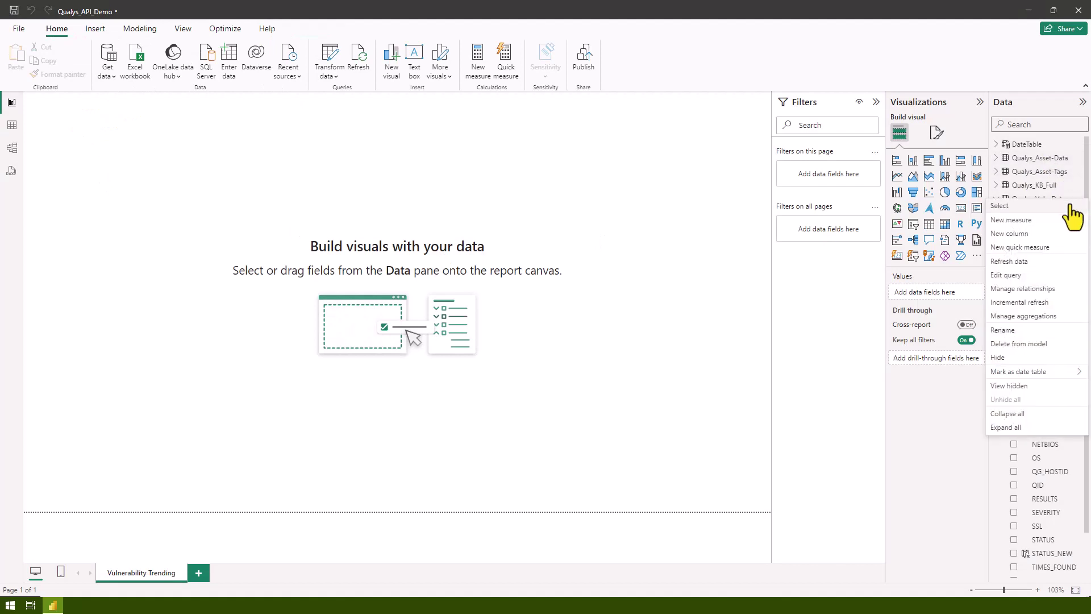
click(1043, 223)
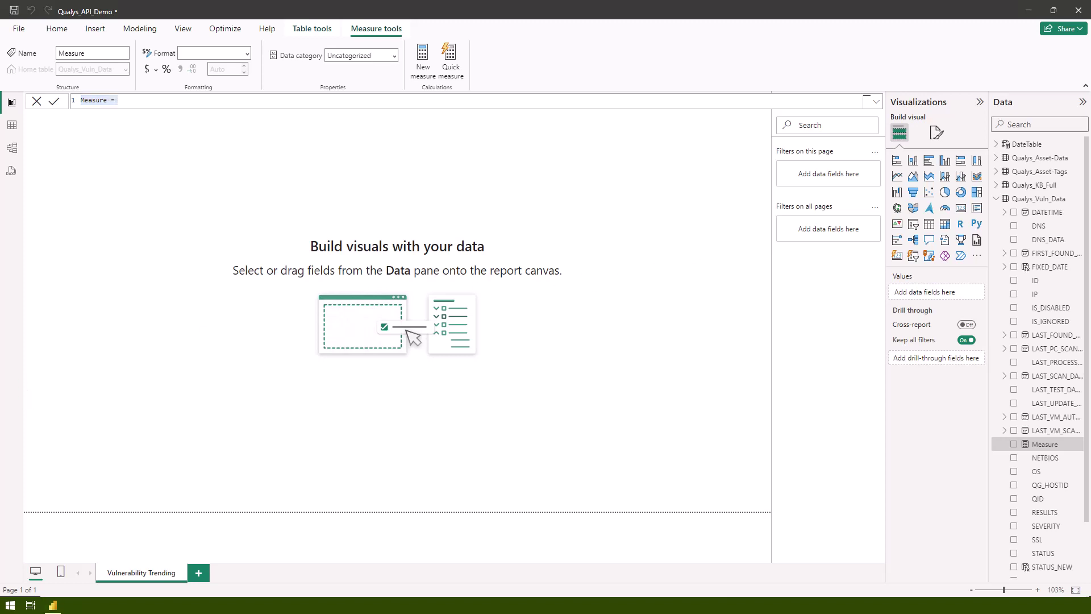
click(139, 98)
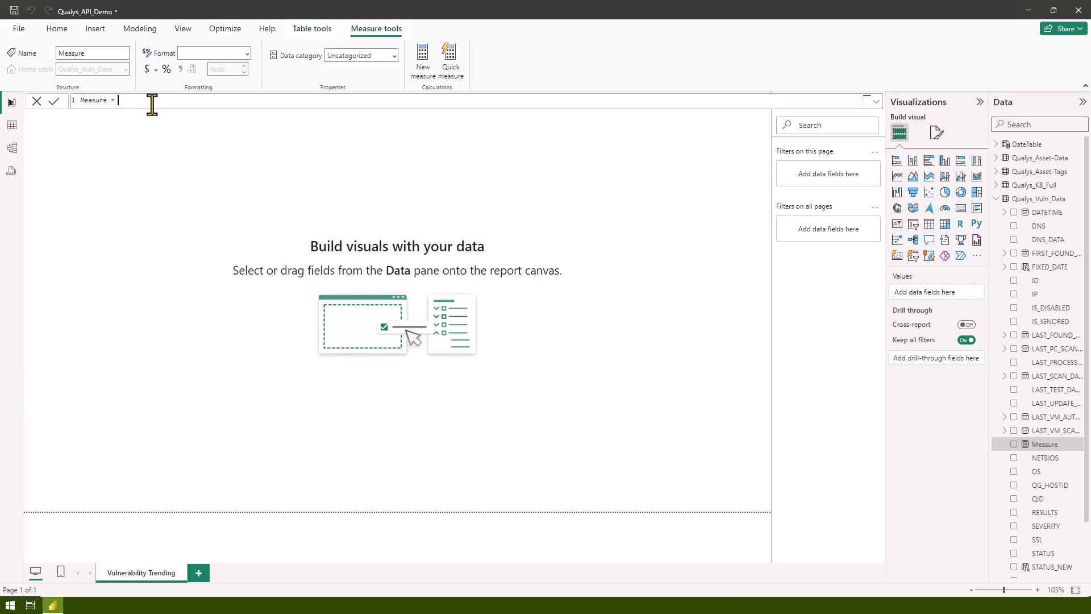
text(Active Vulns Count = VAR CurrentDate = MAX('DateTable'[Date]) RETURN CALCULATE(     COUNTROWS(Qualys_Vuln_Data),     (Qualys_Vuln_Data[STATUS_NEW] = "Active" && Qualys_Vuln_Data[FIRST_FOUND_DATETIME] <= CurrentDate) ||     (Qualys_Vuln_Data[STATUS_NEW] = "Fixed" && Qualys_Vuln_Data[FIXED_DATE] >= CurrentDate),     ALL('DateTable') ))
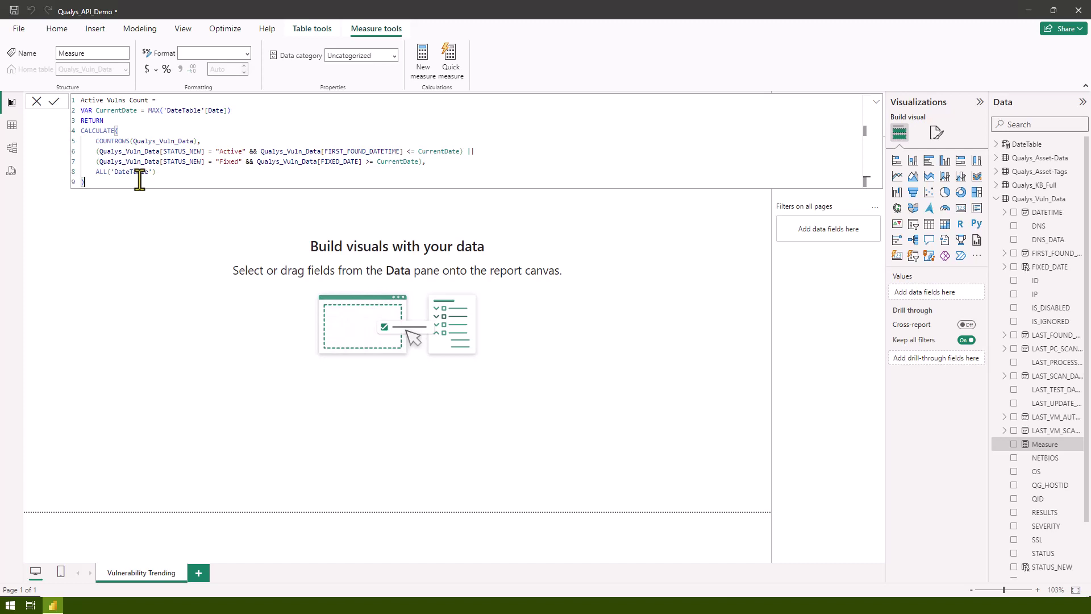
key(Return)
click(1079, 199)
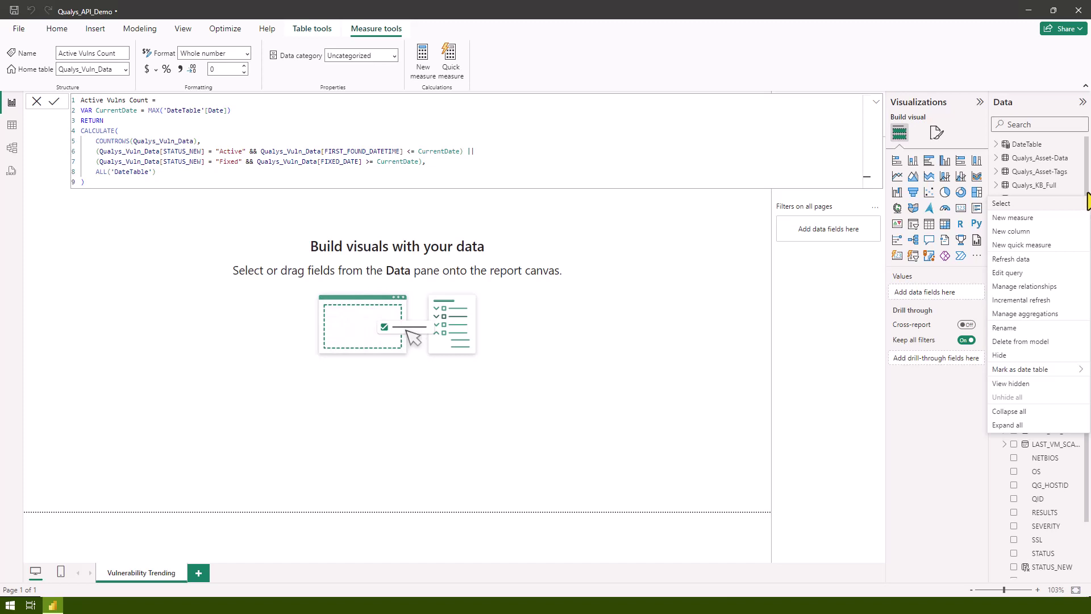
- Create the Fixed Vulns Count measure in Qualys_Vuln_Data from its pasted DAX formula
click(1023, 218)
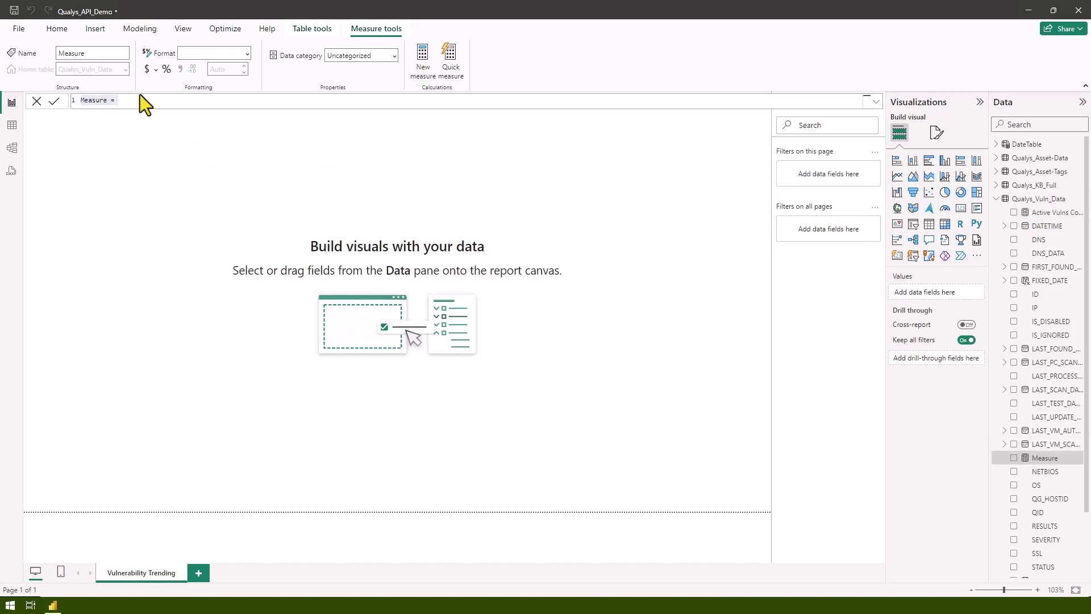
drag(137, 101, 34, 105)
text(Fixed Vulns Count = VAR CurrentDate = MAX('DateTable'[Date]) RETURN CALCULATE(     COUNTROWS(Qualys_Vuln_Data),     FILTER(         Qualys_Vuln_Data,         Qualys_Vuln_Data[STATUS_NEW] = "Fixed" &&         Qualys_Vuln_Data[FIXED_DATE] <= CurrentDate &&         Qualys_Vuln_Data[FIXED_DATE] >= CurrentDate - 1     ) ))
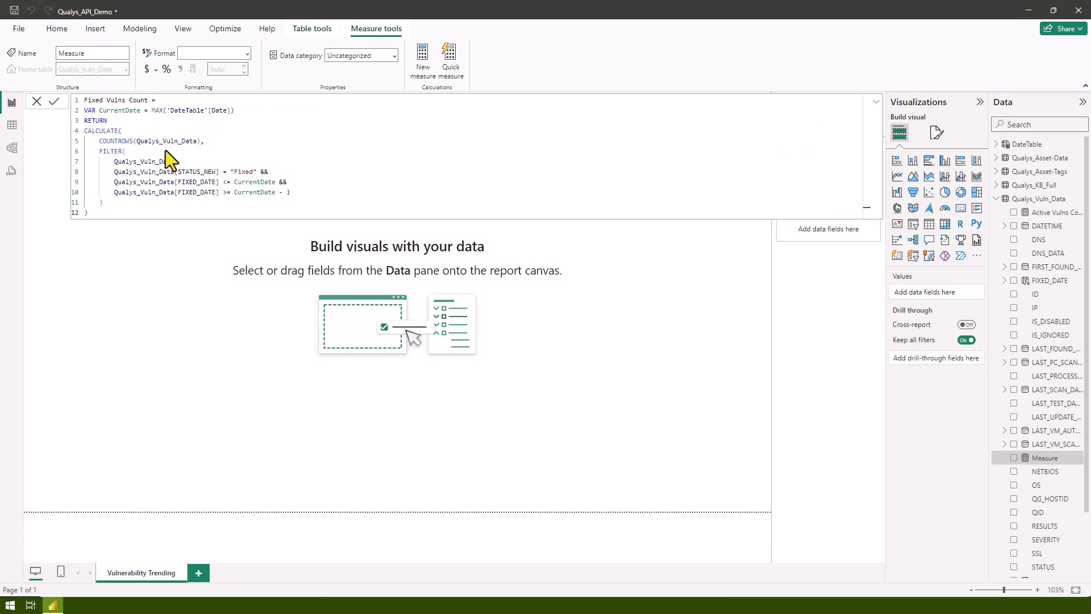
key(Return)
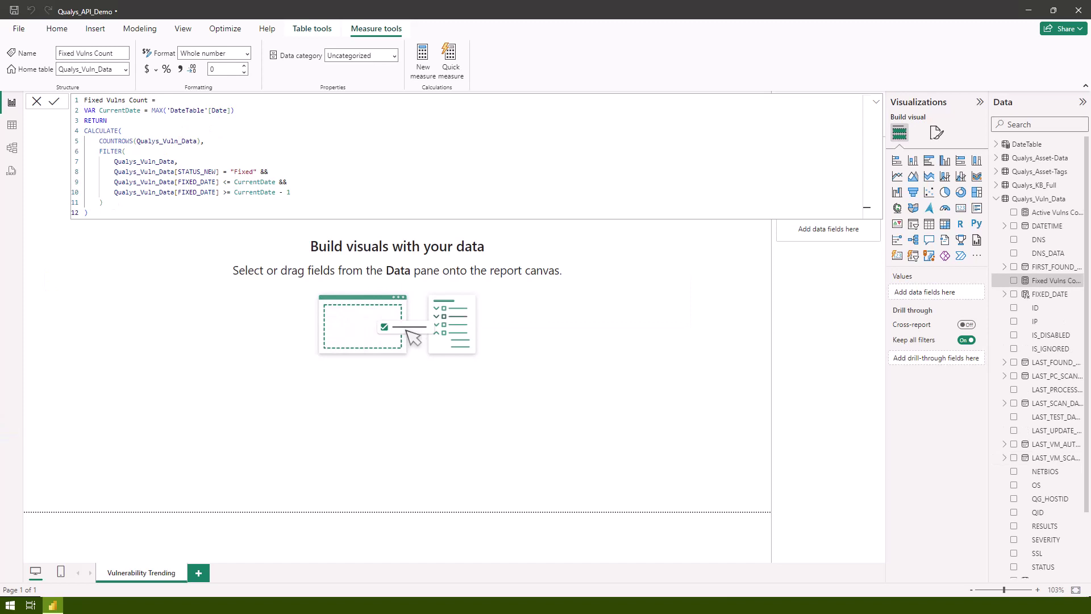
- Add a new area chart to the page and move it to the centre
click(165, 395)
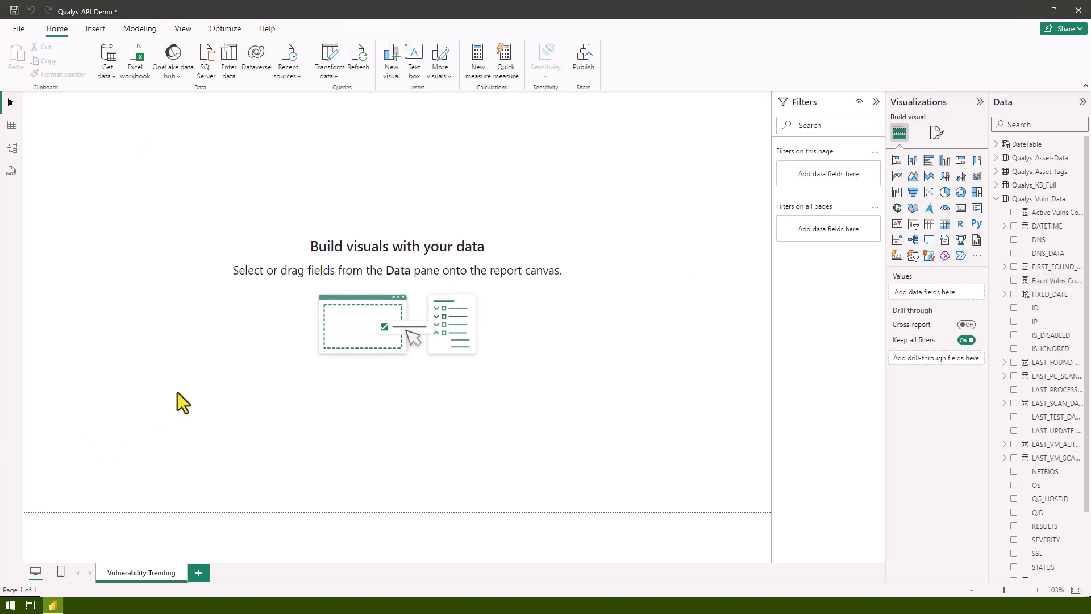
click(913, 176)
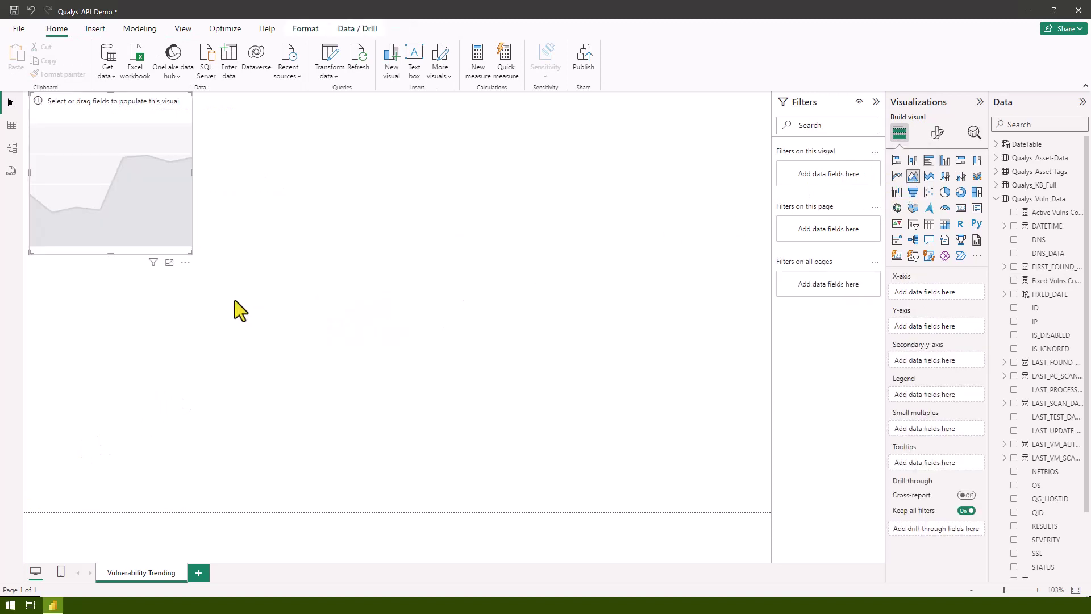
drag(146, 237, 728, 442)
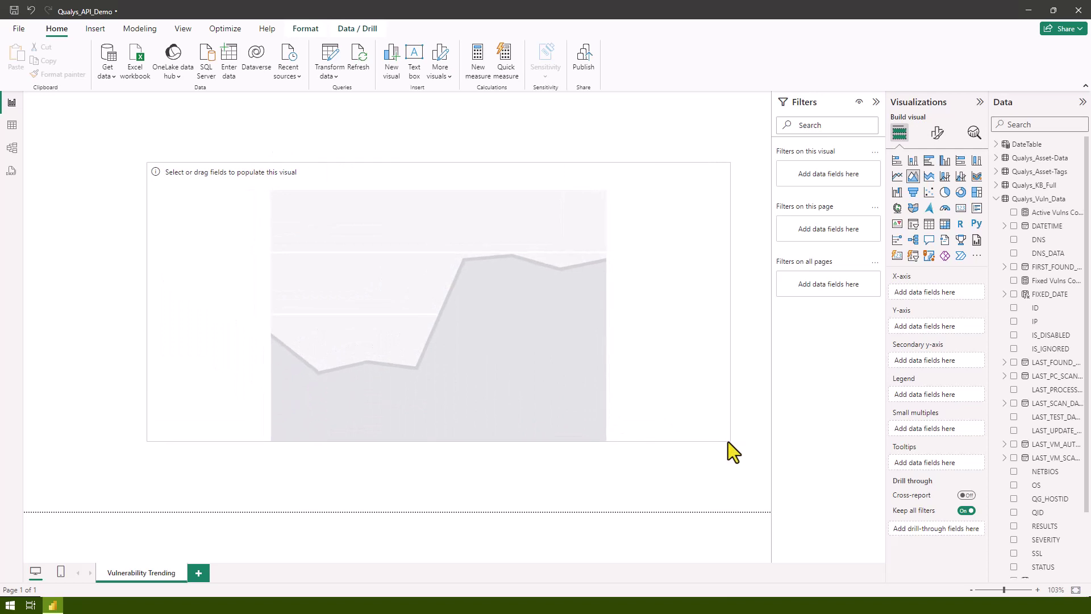
- Plot Active and Fixed Vulns Count against plain DateTable Date, not the date hierarchy
click(997, 145)
drag(1040, 159, 962, 287)
click(968, 293)
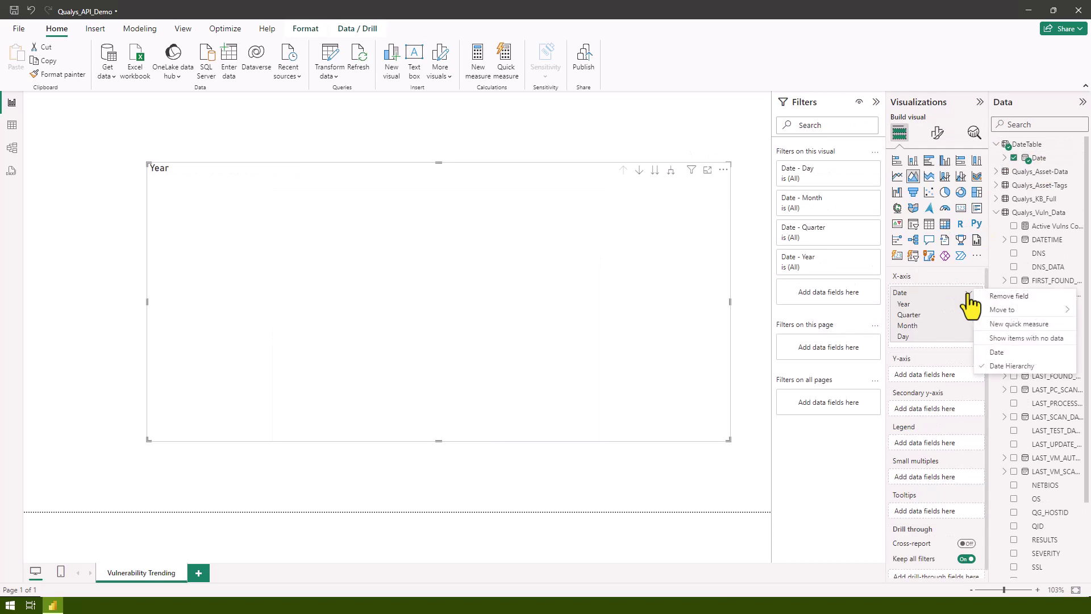
click(989, 353)
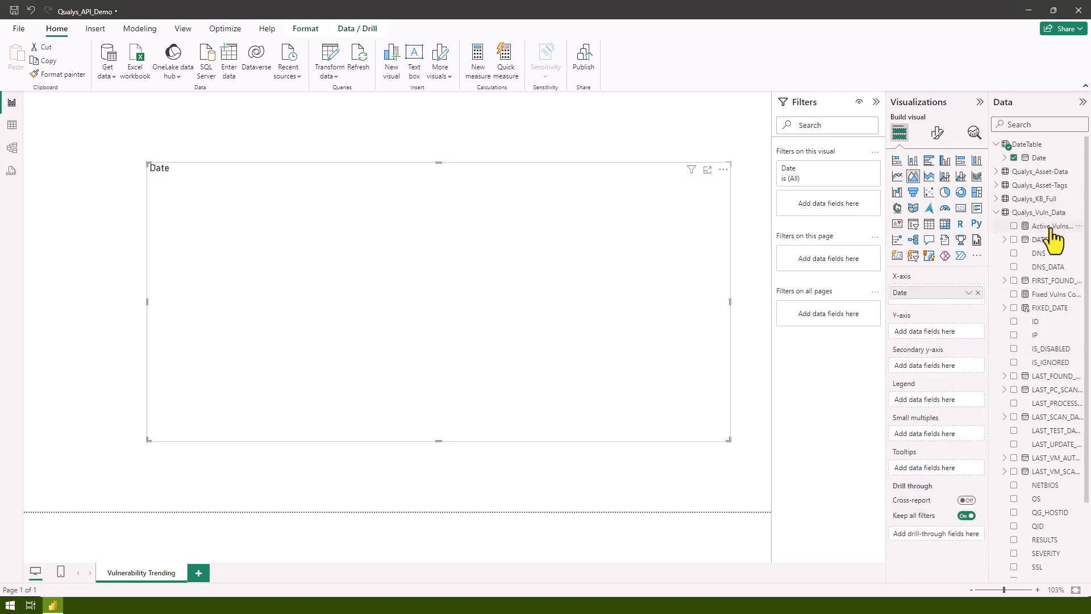
drag(1050, 227, 947, 335)
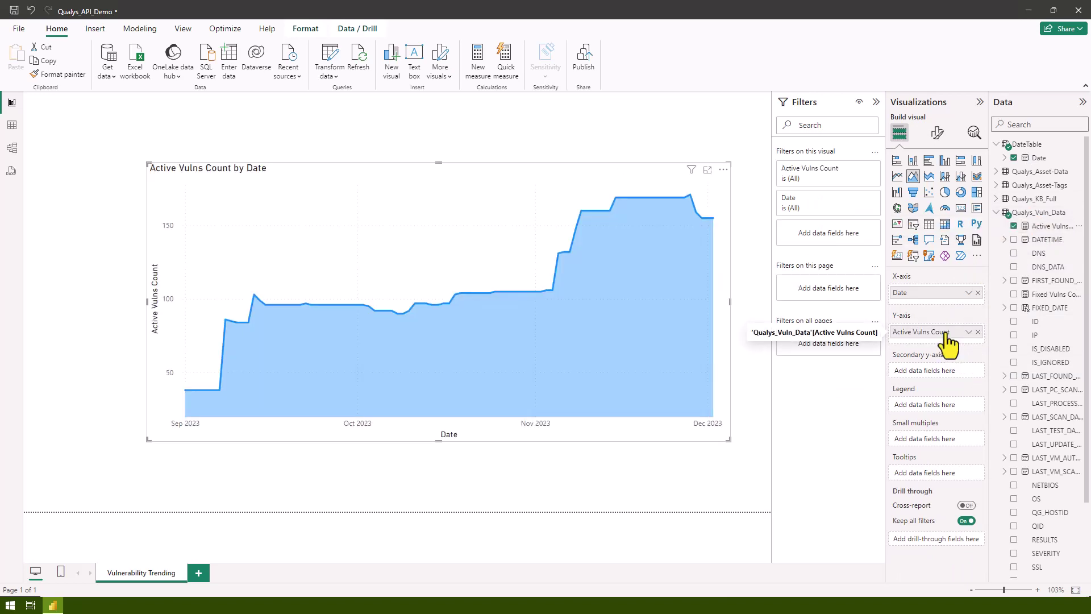
drag(1050, 295, 944, 344)
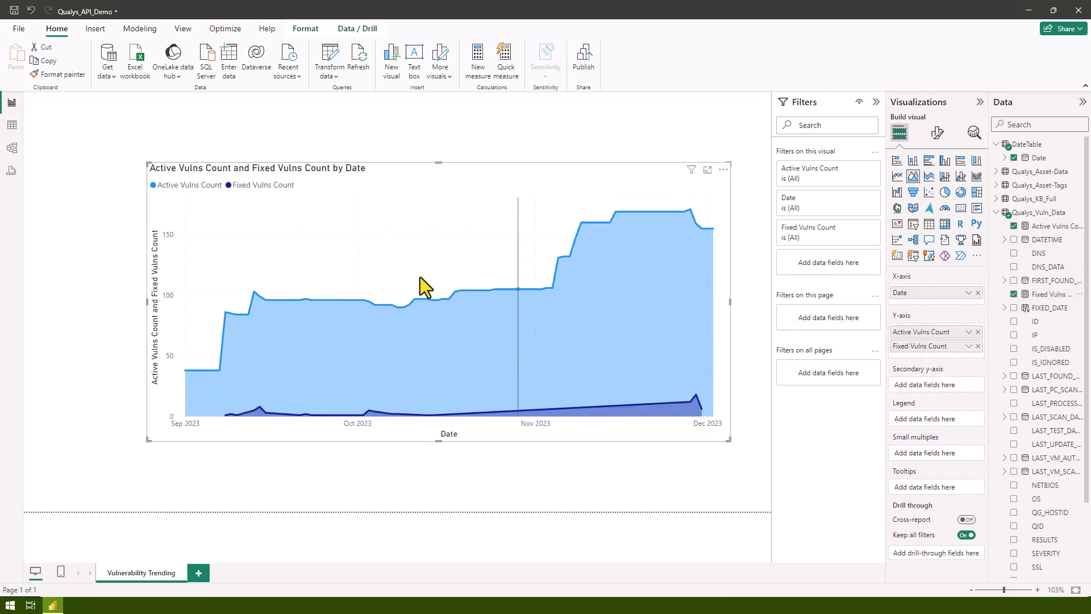
mouse_move(539, 246)
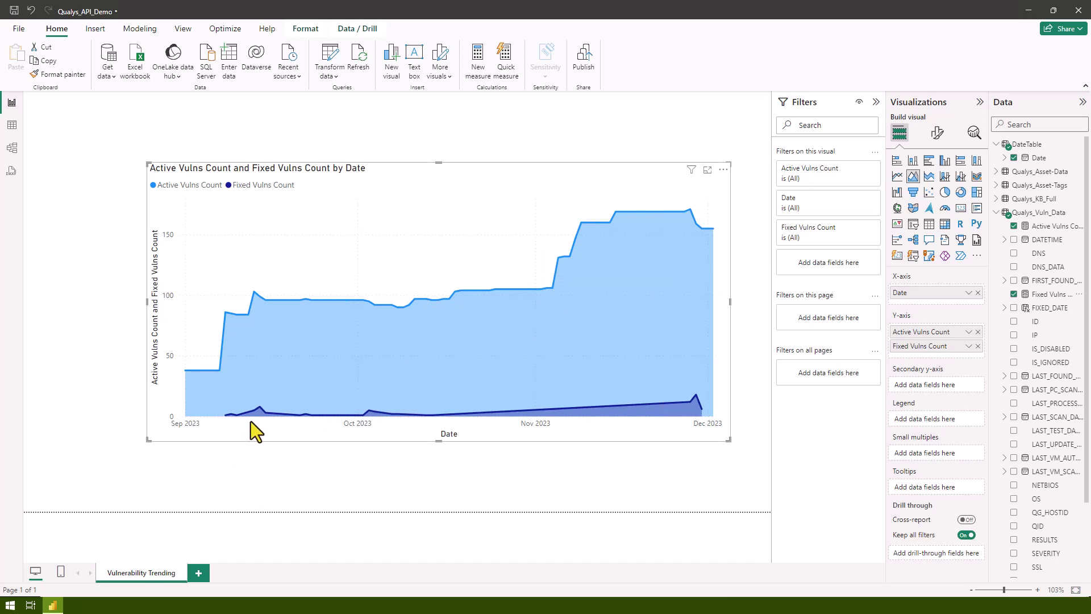
mouse_move(253, 417)
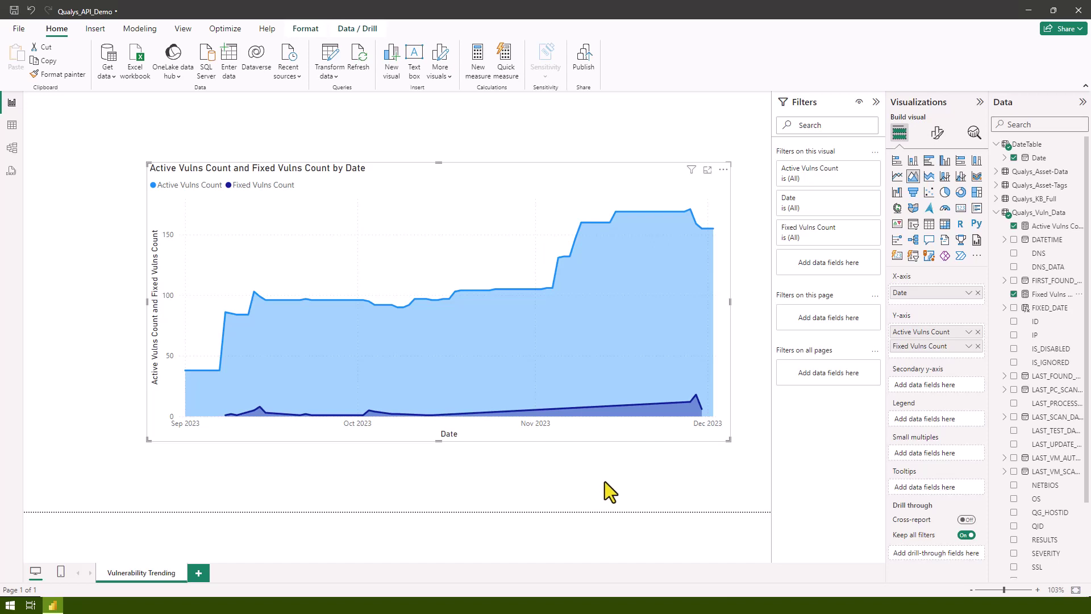
- Set the chart title to 'Active and Fixed Vulnerability Counts'
click(938, 133)
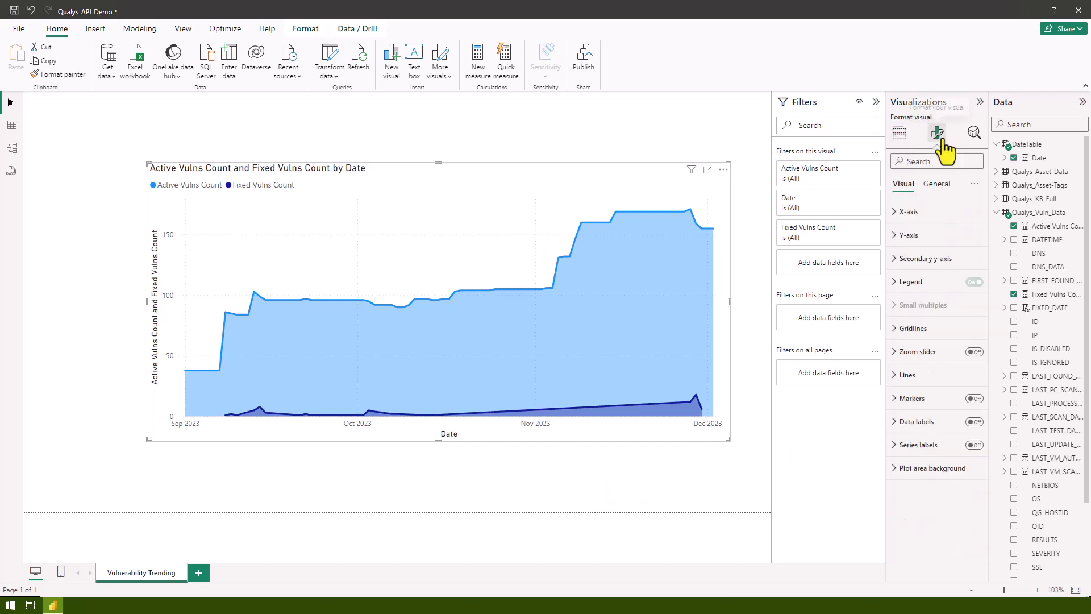
click(936, 184)
click(906, 235)
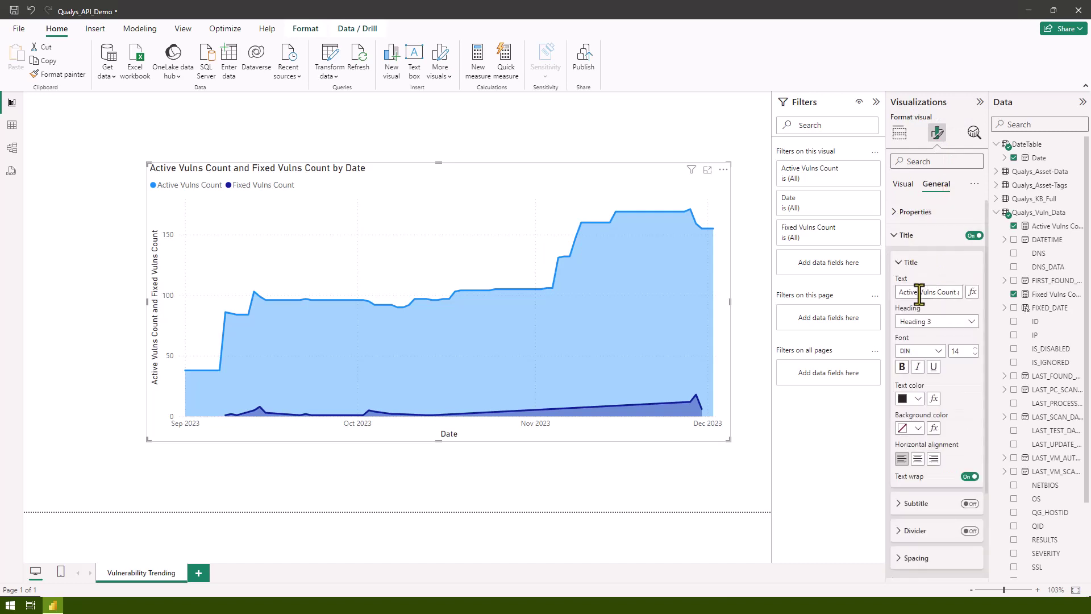
triple_click(961, 292)
text(Active and Fixed Vulnerability Counts)
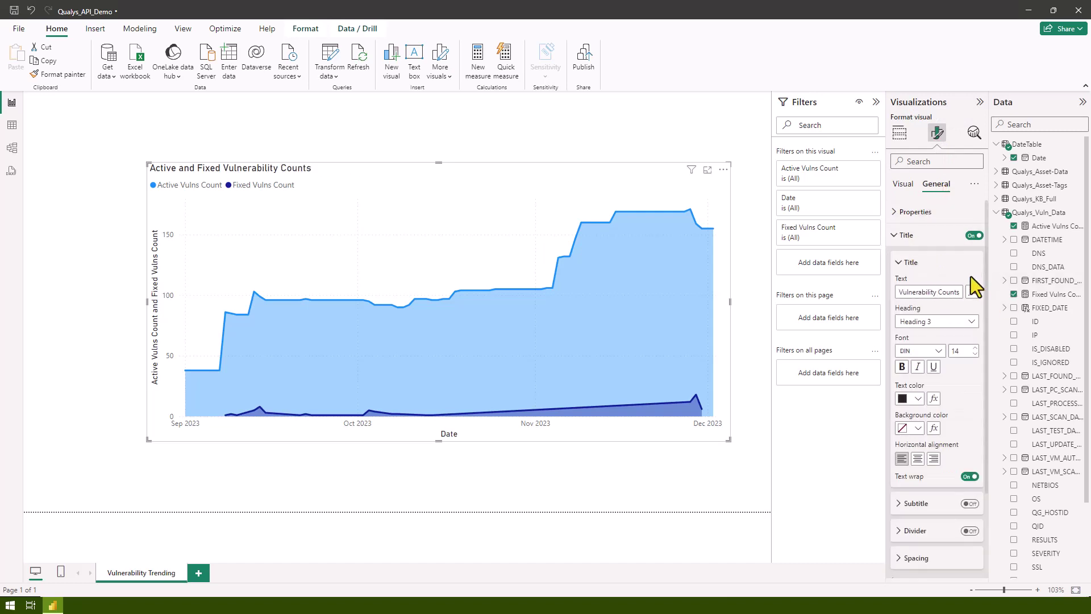
- Turn on data labels and raise label density to 85%
click(904, 183)
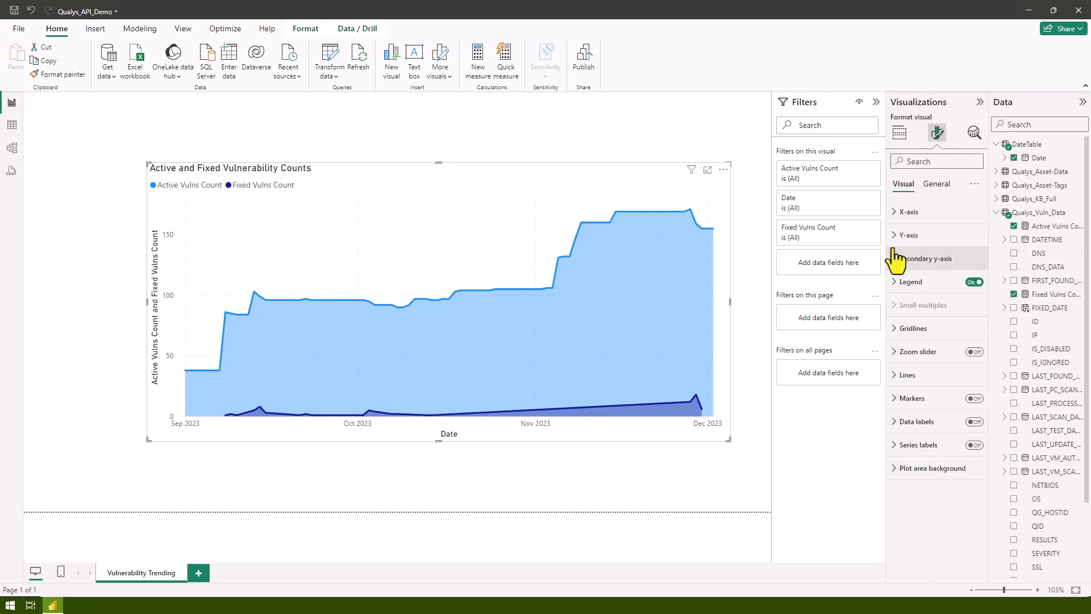
scroll(932, 341, down, 5)
click(901, 518)
scroll(924, 515, down, 4)
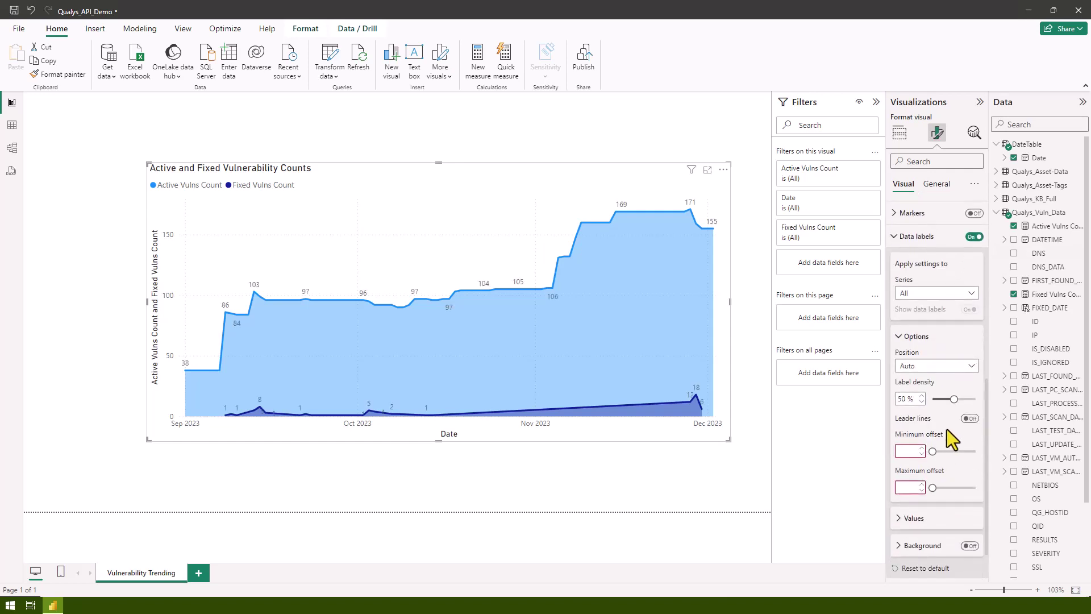
click(954, 399)
drag(955, 399, 969, 399)
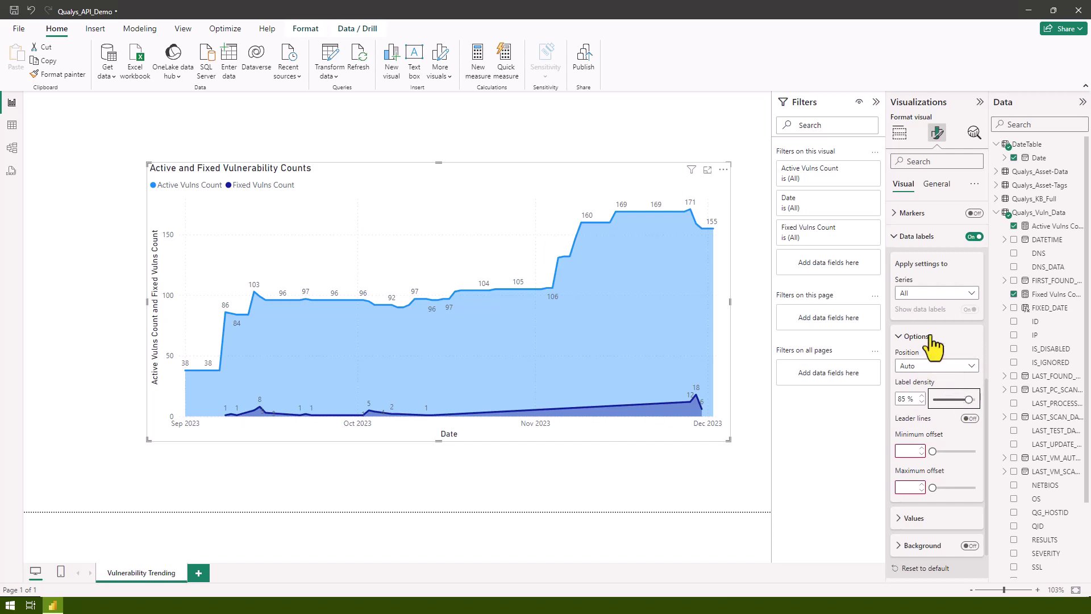
scroll(921, 352, up, 2)
- Color the Active Vulns Count area pink and the Fixed Vulns Count area green
click(908, 257)
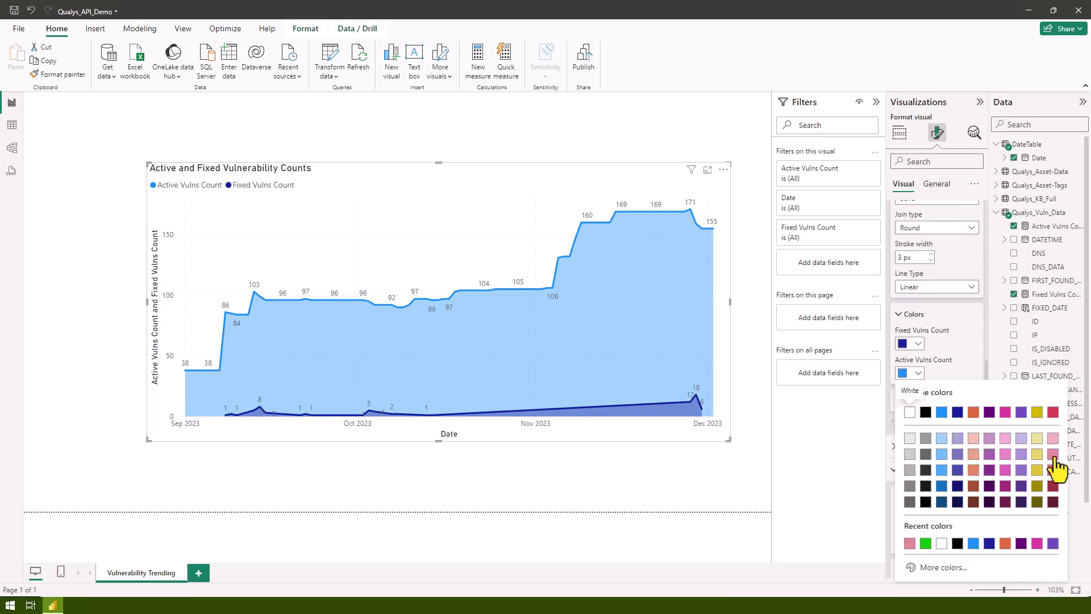
click(1053, 453)
click(909, 343)
click(927, 512)
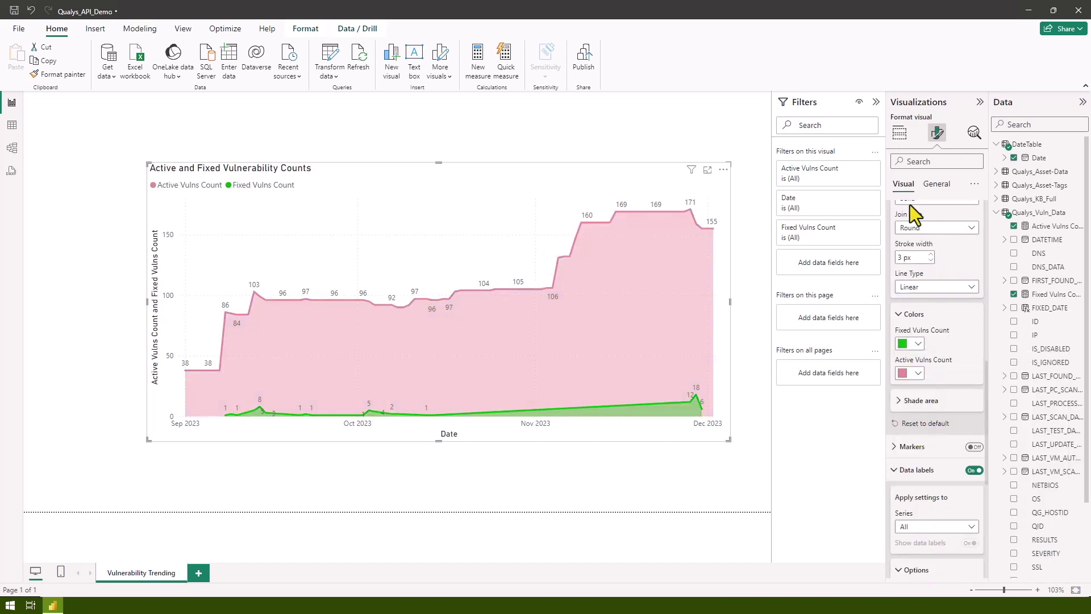
- Turn on the zoom slider and start the visible range in early October
scroll(946, 465, down, 5)
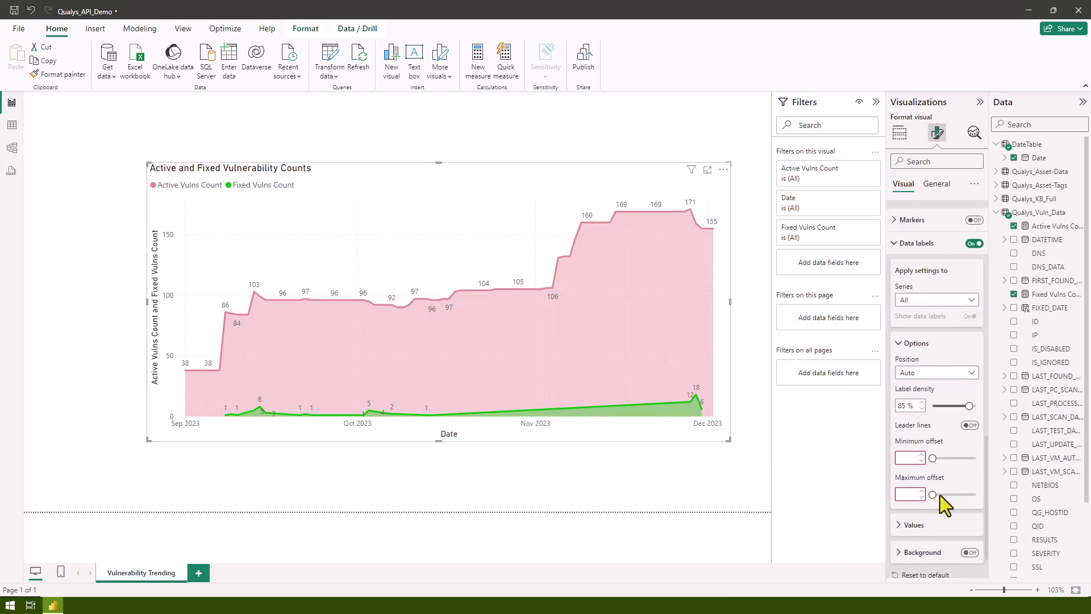
scroll(939, 503, down, 1)
scroll(944, 410, up, 2)
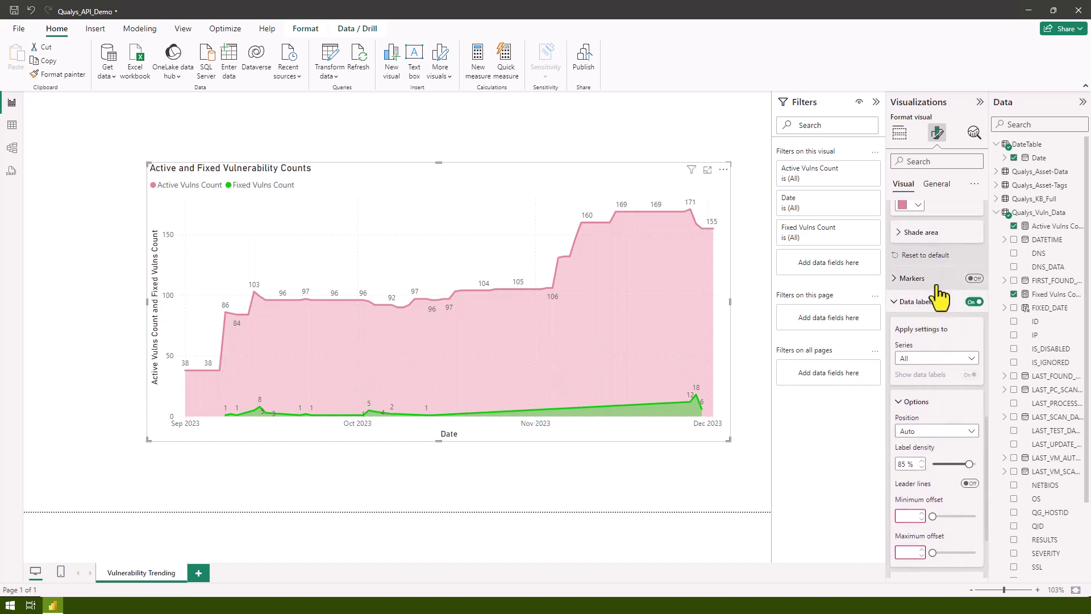
scroll(943, 298, up, 6)
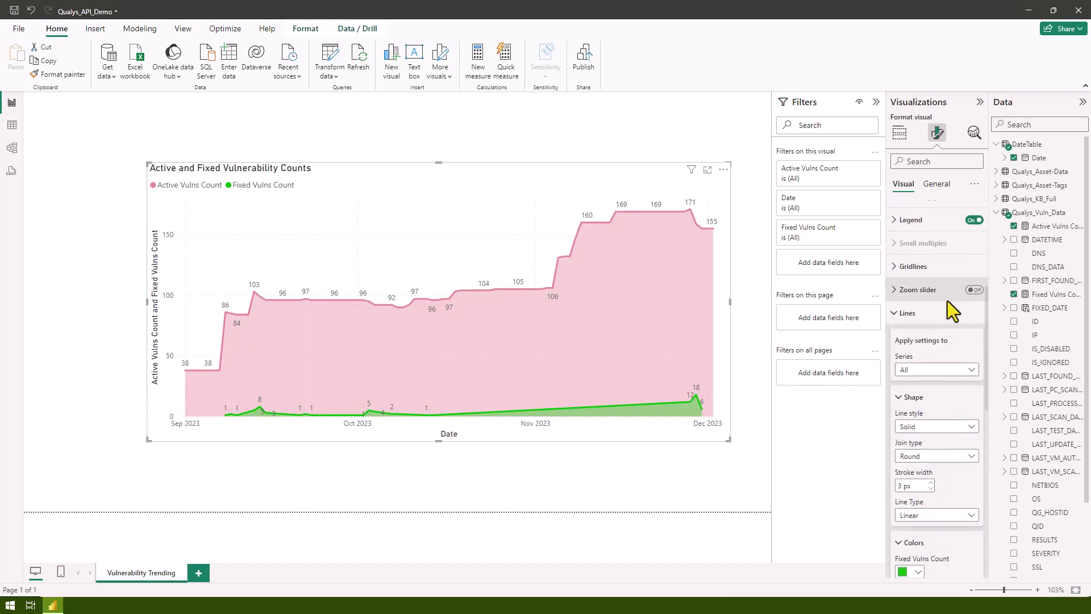
click(974, 289)
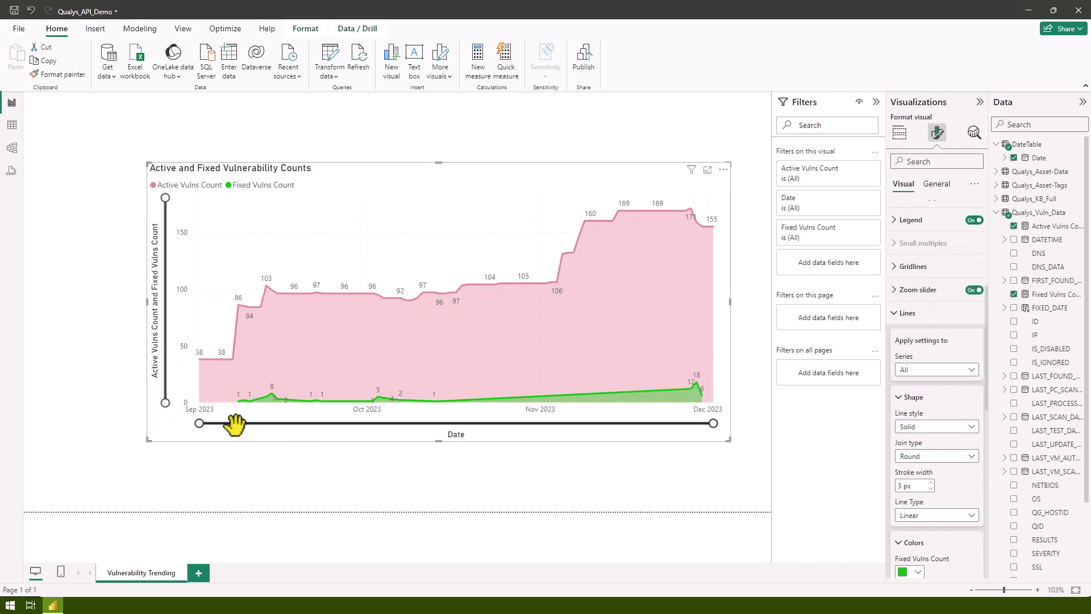
mouse_move(199, 423)
mouse_down()
mouse_move(558, 428)
mouse_move(200, 424)
mouse_up()
- Turn off the zoom slider and apply a relative Date filter for the last 30 days
click(974, 290)
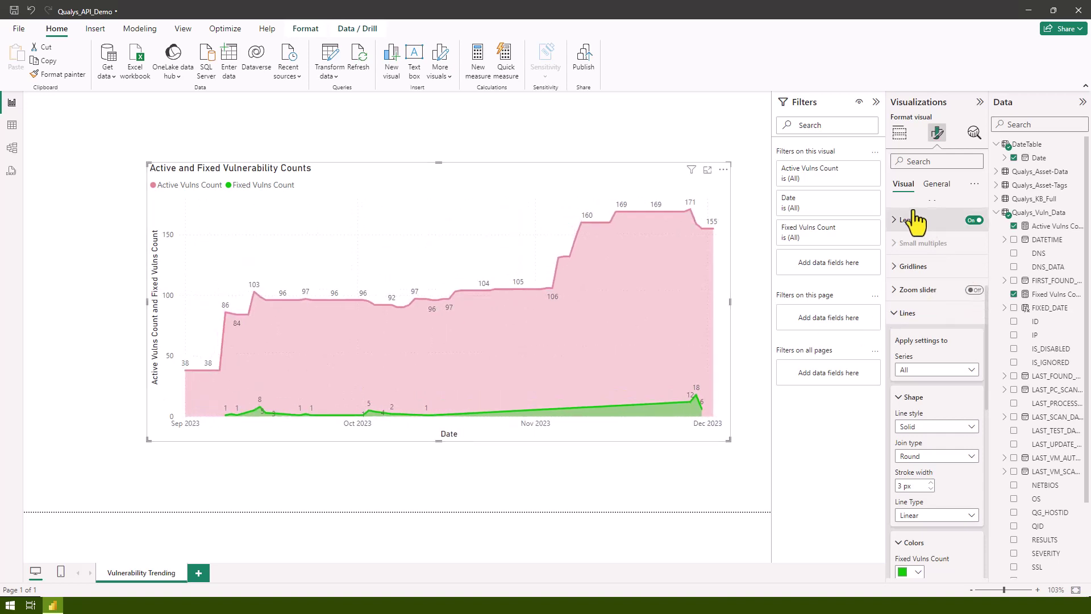
click(859, 199)
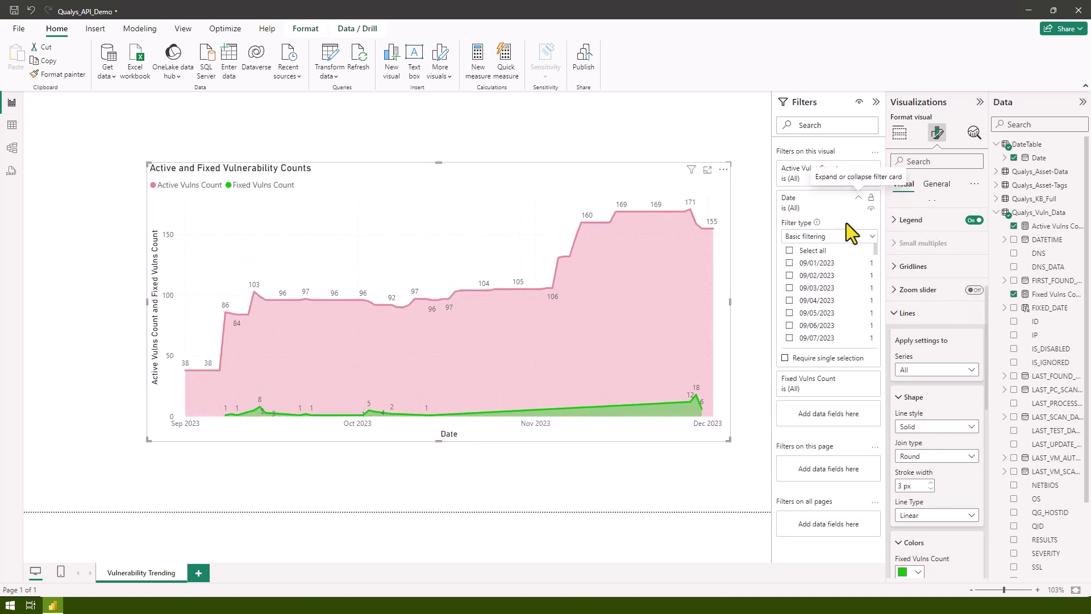
click(814, 235)
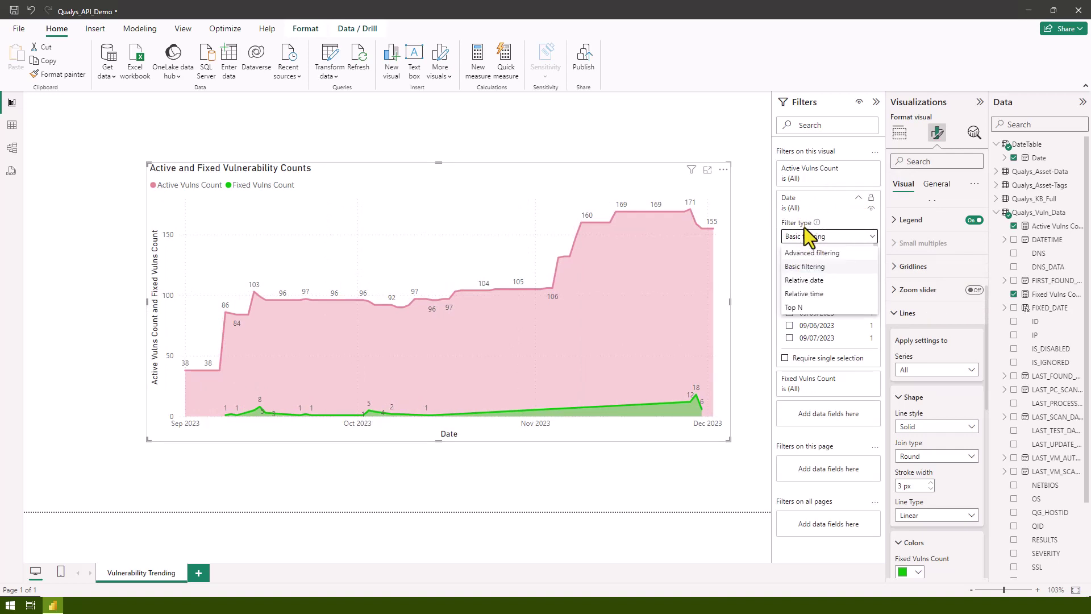
click(807, 280)
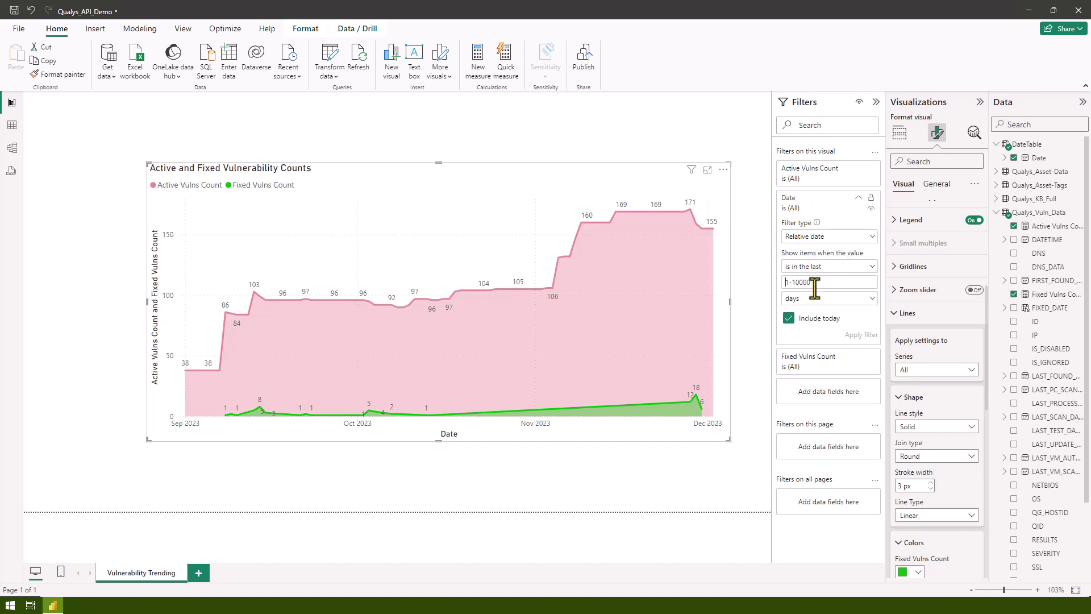
text(6)
key(BackSpace)
text(30)
key(Return)
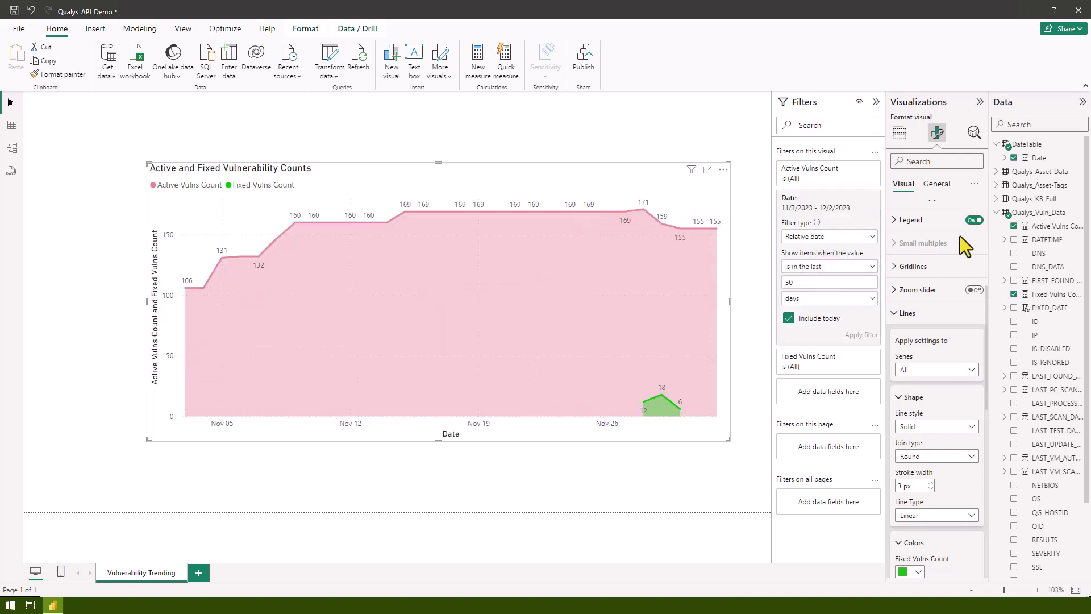
- Widen the relative Date filter period to 60, then 90 days
double_click(798, 283)
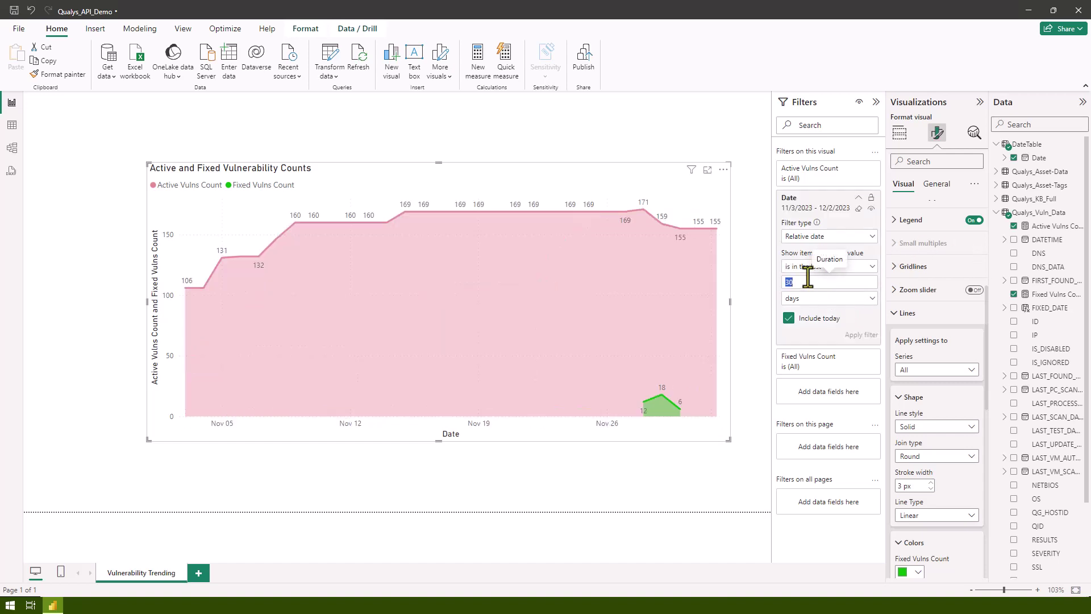
text(60)
key(Return)
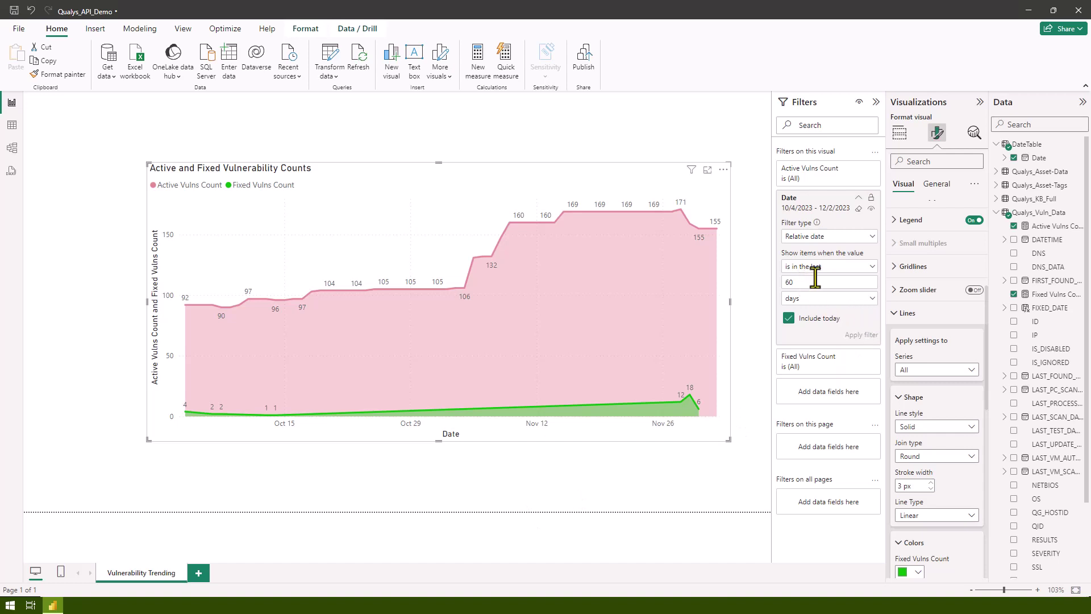
double_click(801, 282)
text(90)
key(Return)
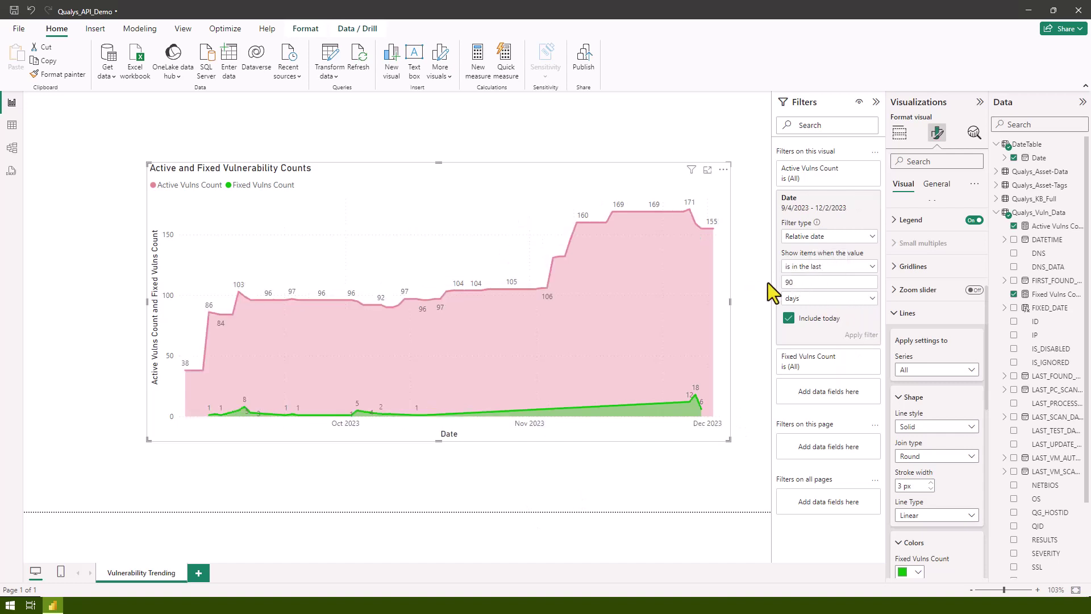